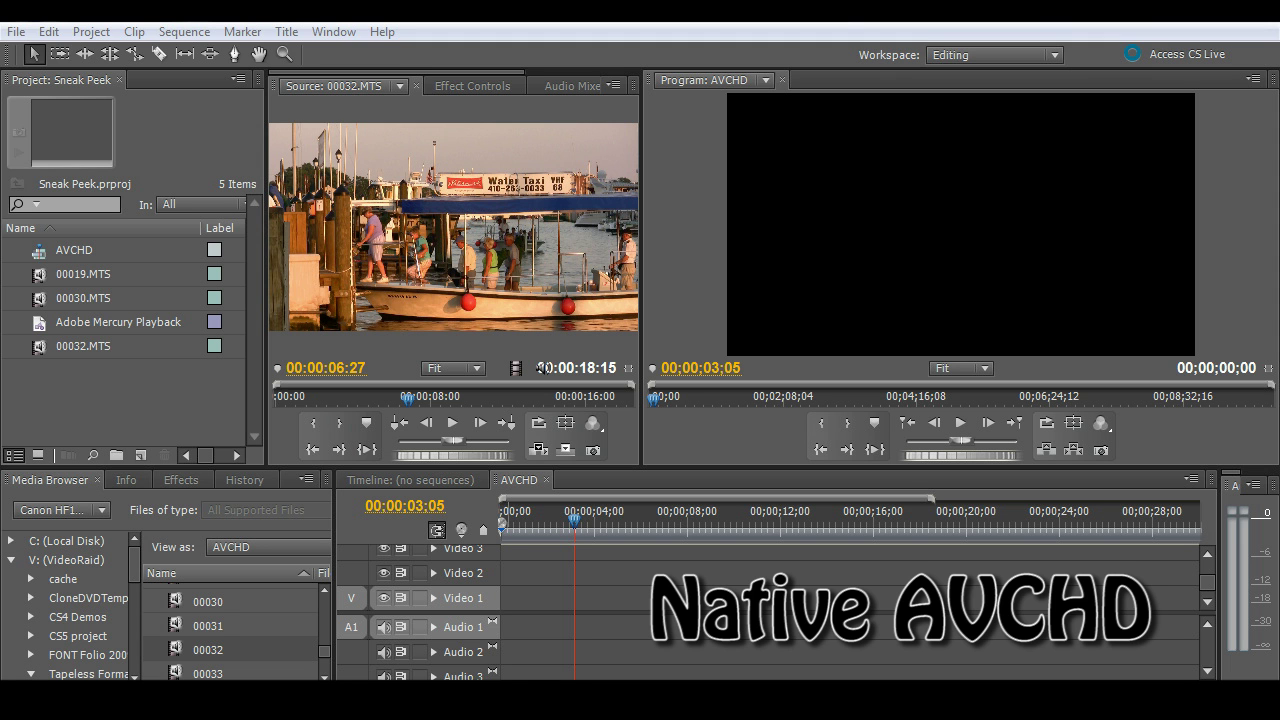
# - Place 00019.MTS at the start of the AVCHD sequence and preview it
pyautogui.click(44, 278)
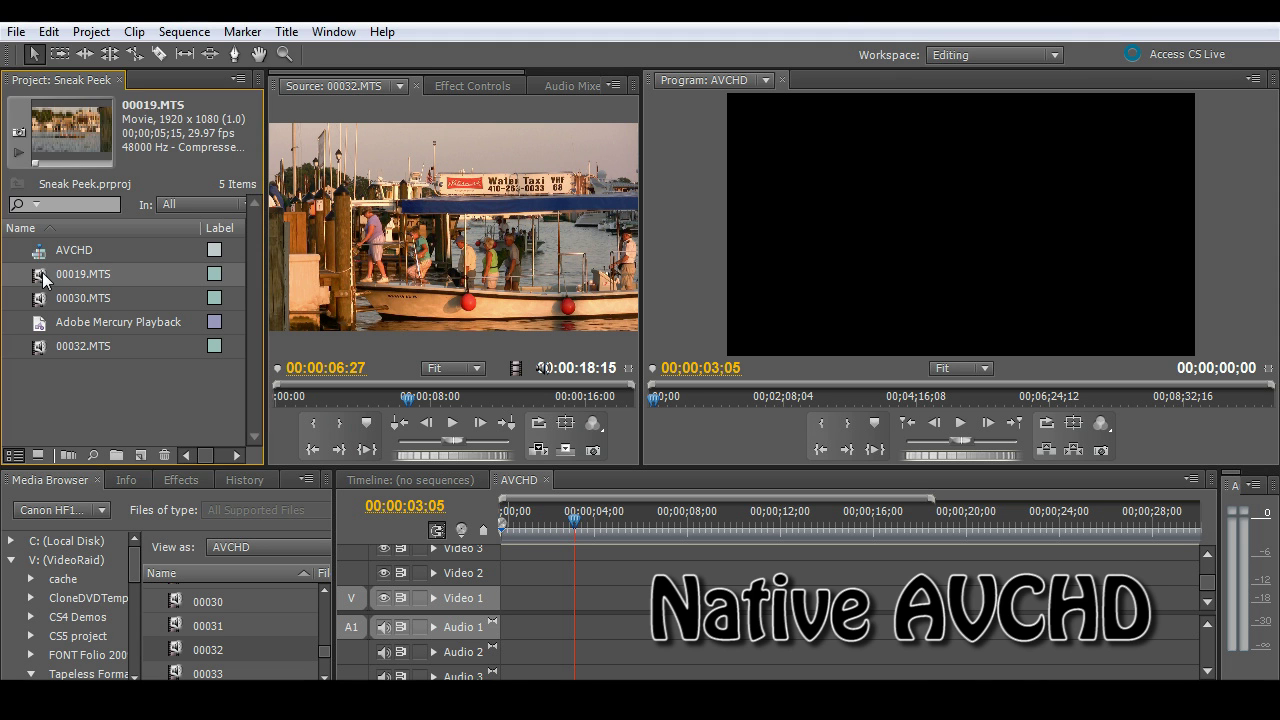
pyautogui.moveTo(44, 279); pyautogui.dragTo(505, 598)
pyautogui.click(522, 519)
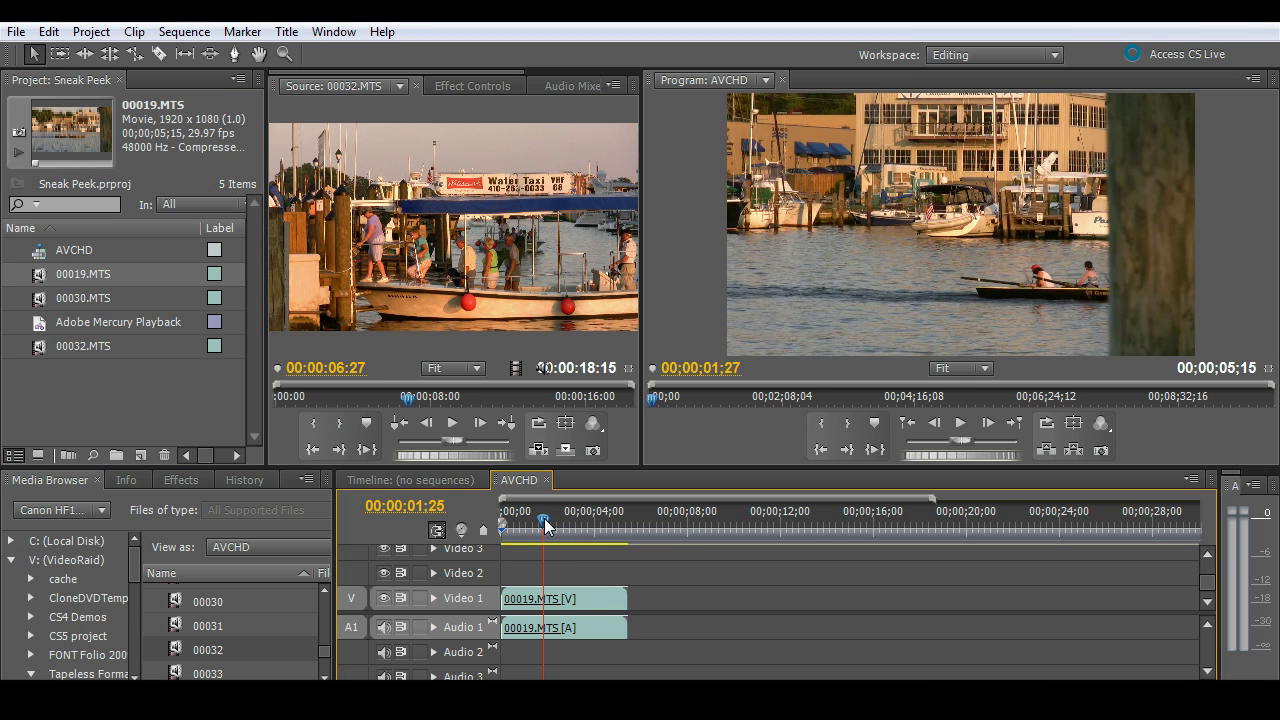
pyautogui.press('\\')
pyautogui.click(522, 519)
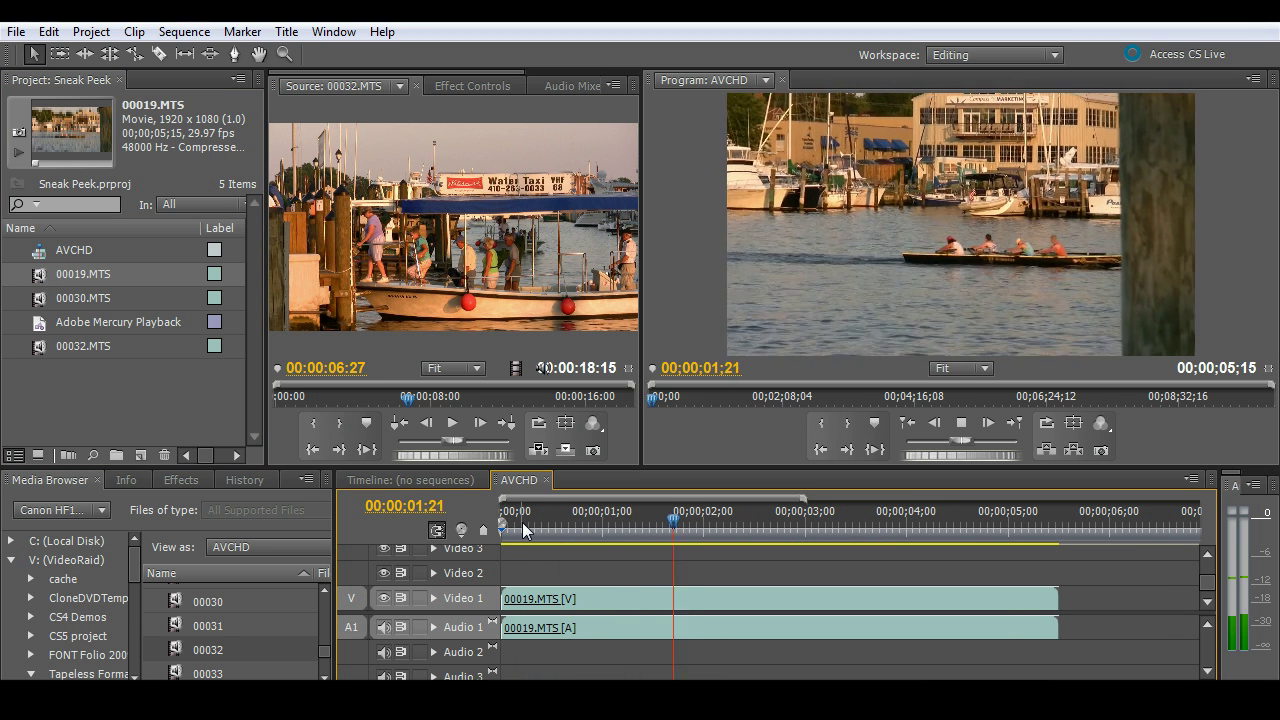
pyautogui.press('space')
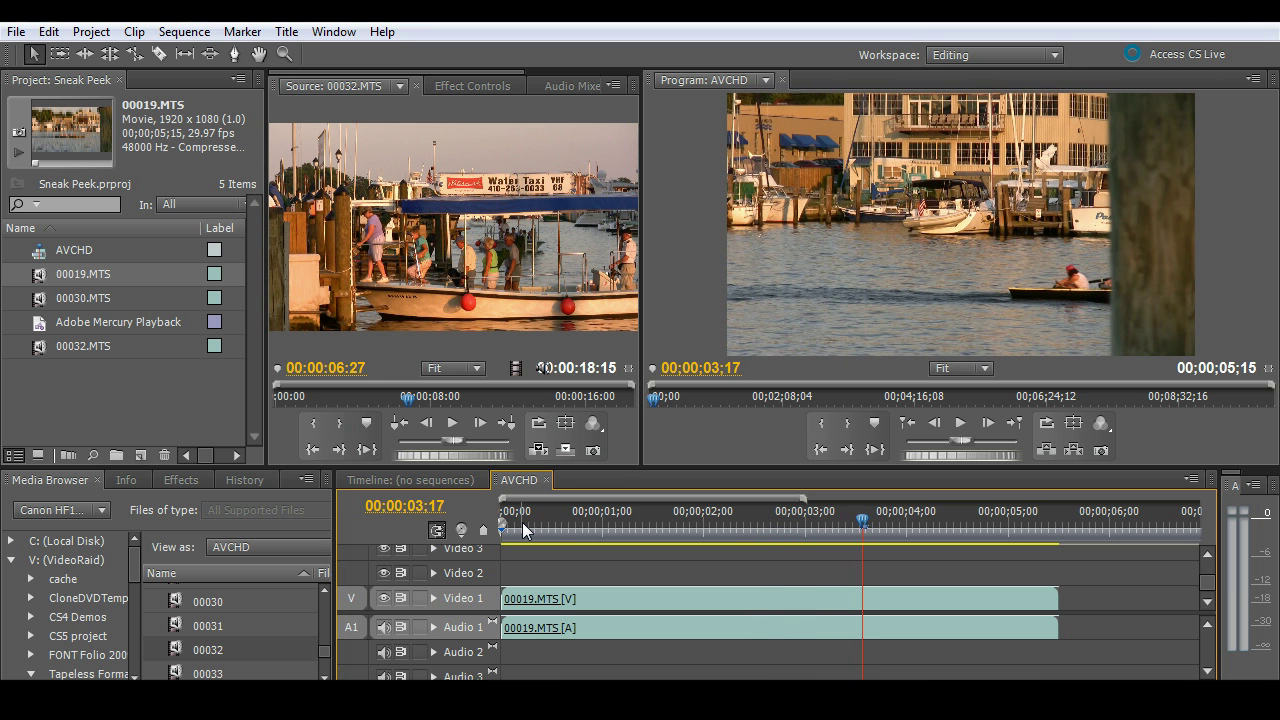
# - Append 00032.MTS and then 00030.MTS after 00019.MTS, fitting the whole sequence in view
pyautogui.click(38, 349)
pyautogui.moveTo(38, 349); pyautogui.dragTo(1062, 598)
pyautogui.press('\\')
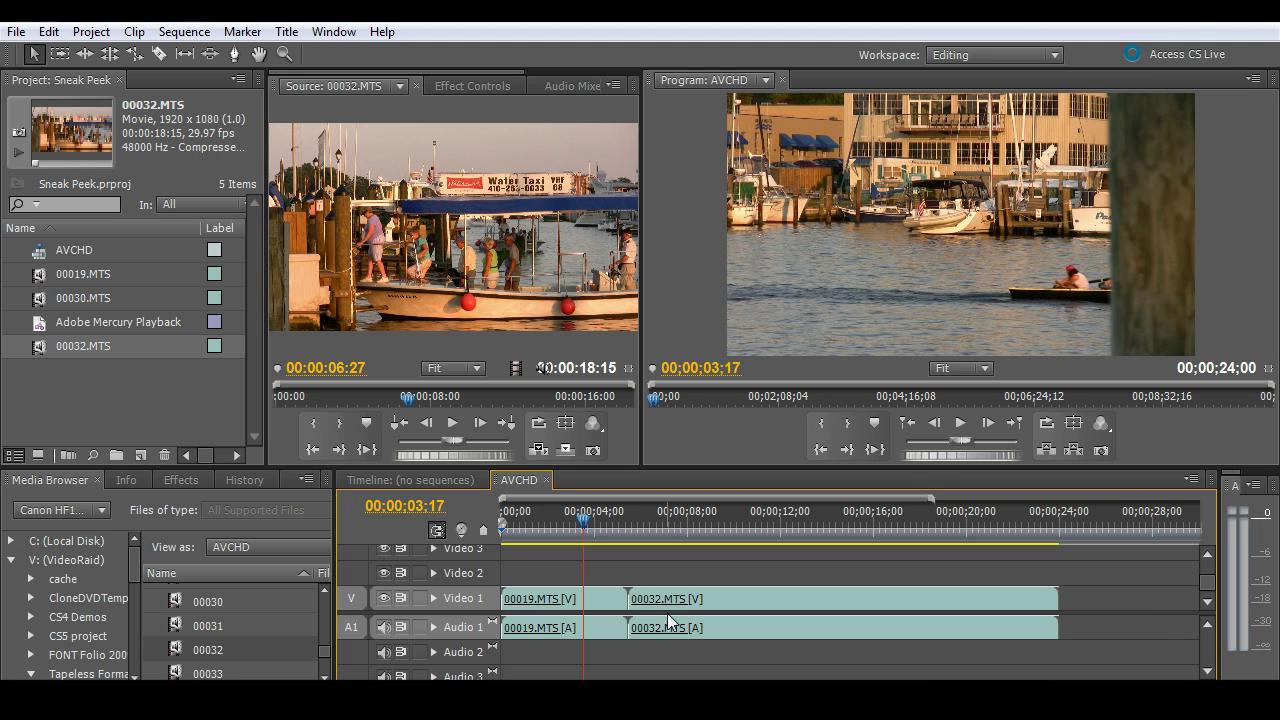
pyautogui.moveTo(40, 299); pyautogui.dragTo(1056, 601)
pyautogui.press('\\')
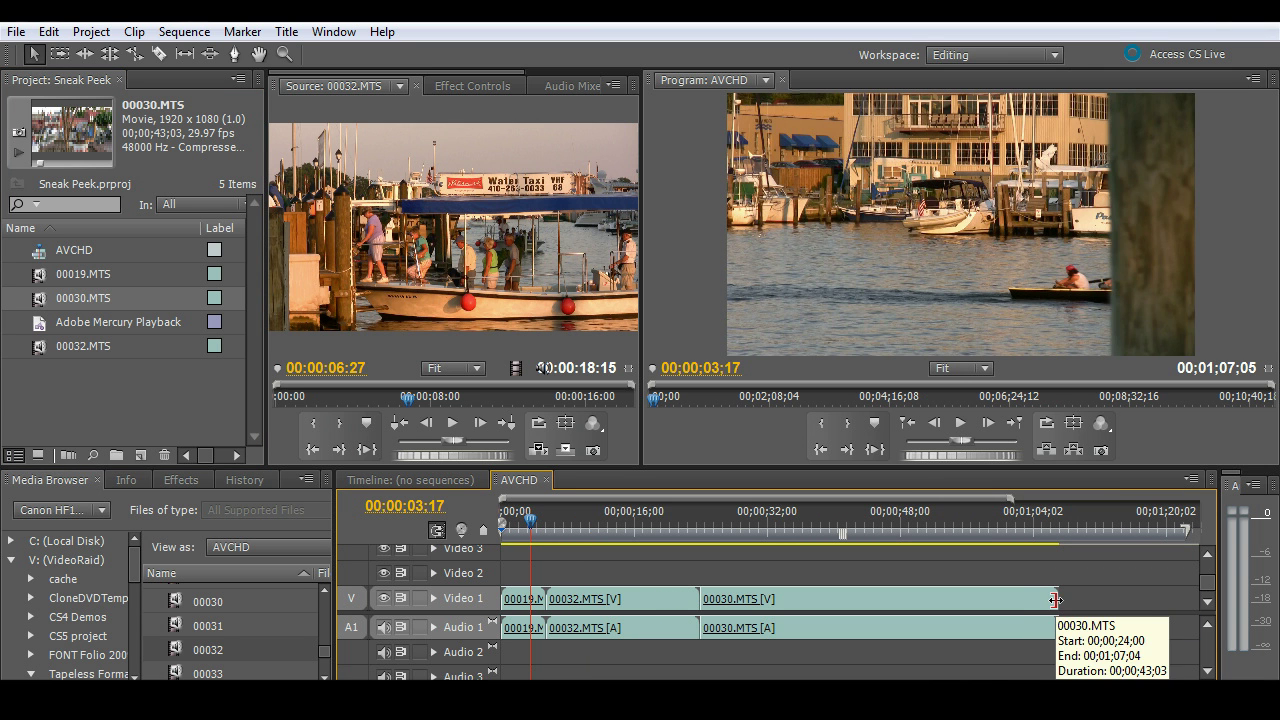
# - Preview the water-taxi shot and scrub the painting shot, parking the playhead at 35;29
pyautogui.click(601, 528)
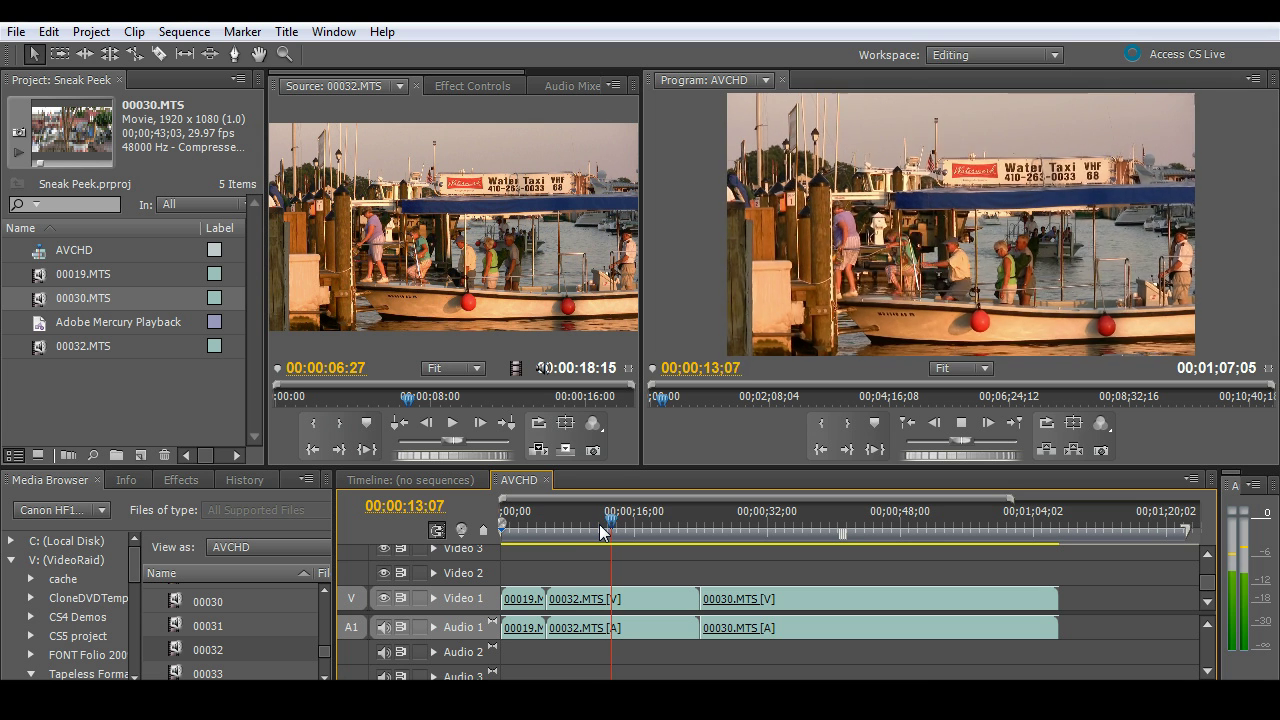
pyautogui.press('space')
pyautogui.click(826, 530)
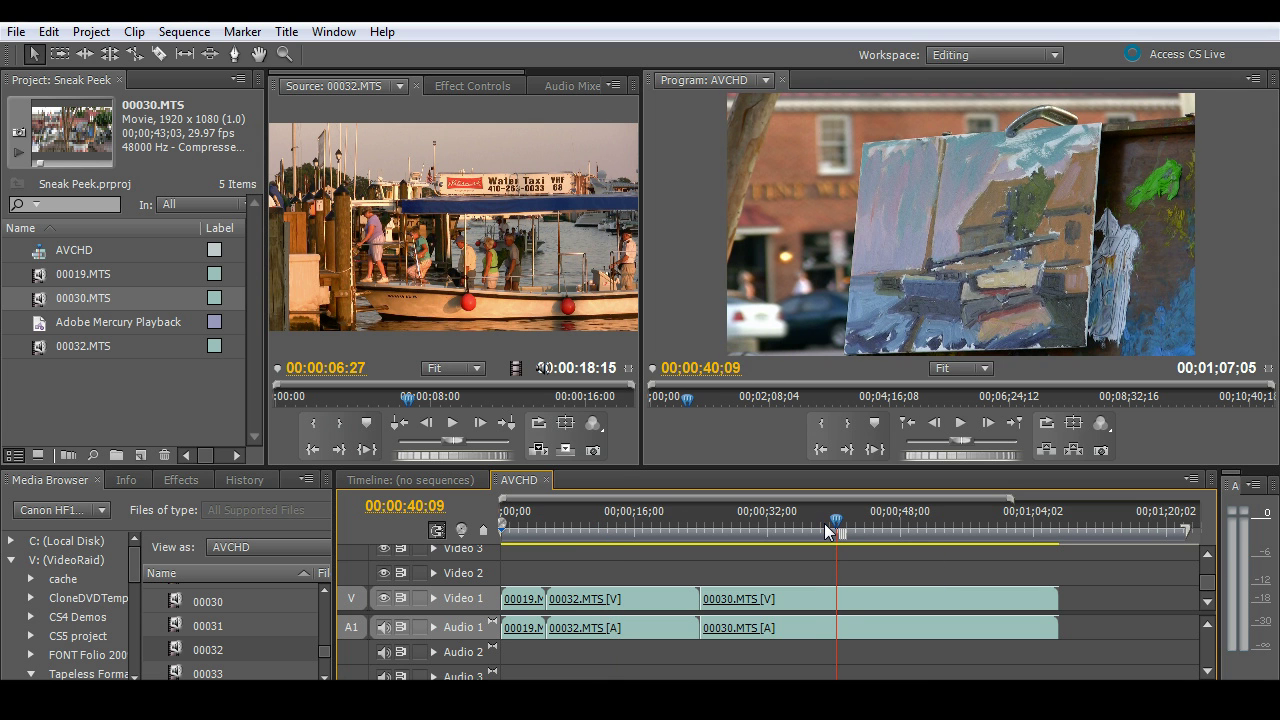
pyautogui.moveTo(840, 530); pyautogui.dragTo(775, 558)
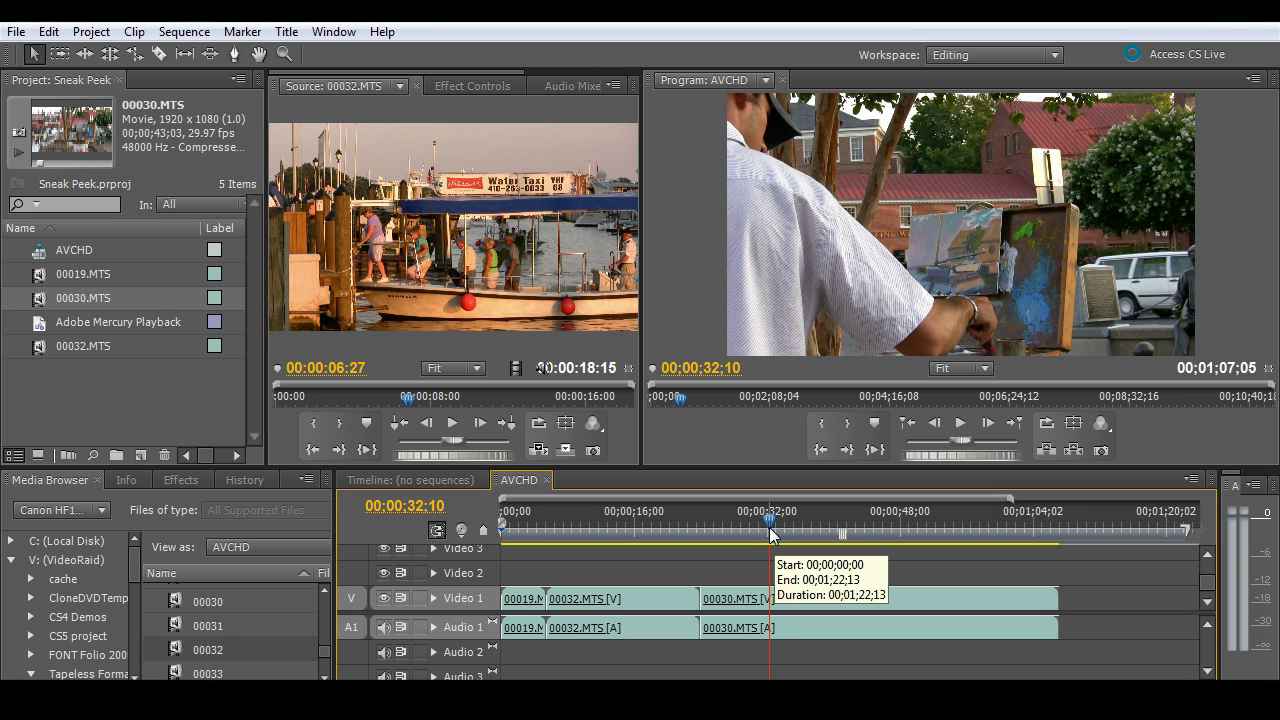
pyautogui.moveTo(770, 530); pyautogui.dragTo(801, 545)
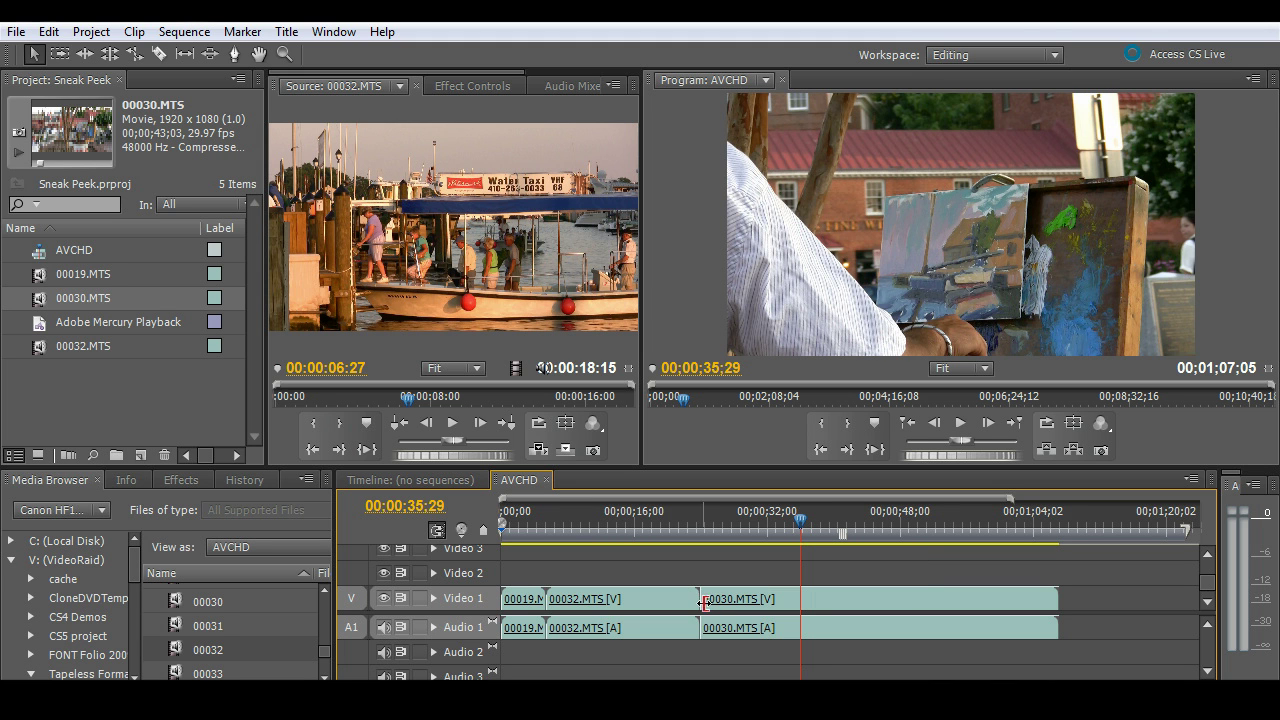
# - Trim the 00032/00030 cut earlier and add a Cross Dissolve lengthened to 2;26
pyautogui.moveTo(697, 606); pyautogui.dragTo(672, 606)
pyautogui.click(188, 481)
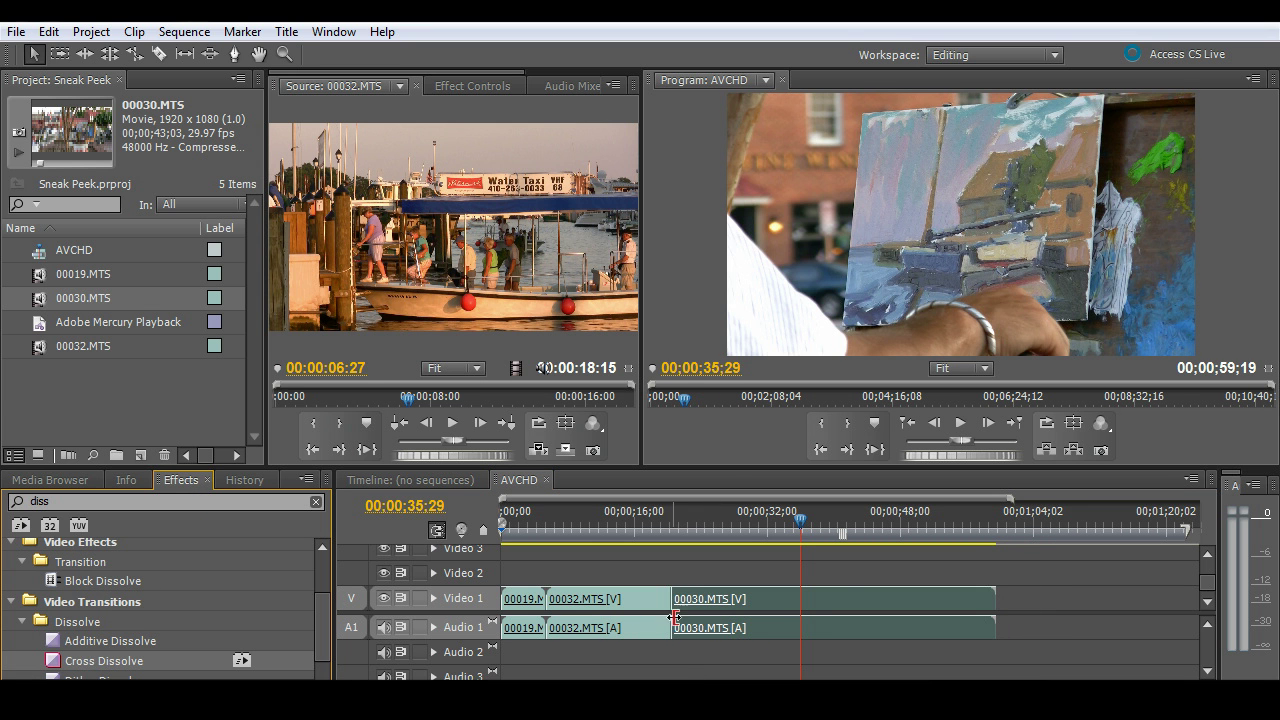
pyautogui.moveTo(20, 665); pyautogui.dragTo(672, 598)
pyautogui.click(486, 88)
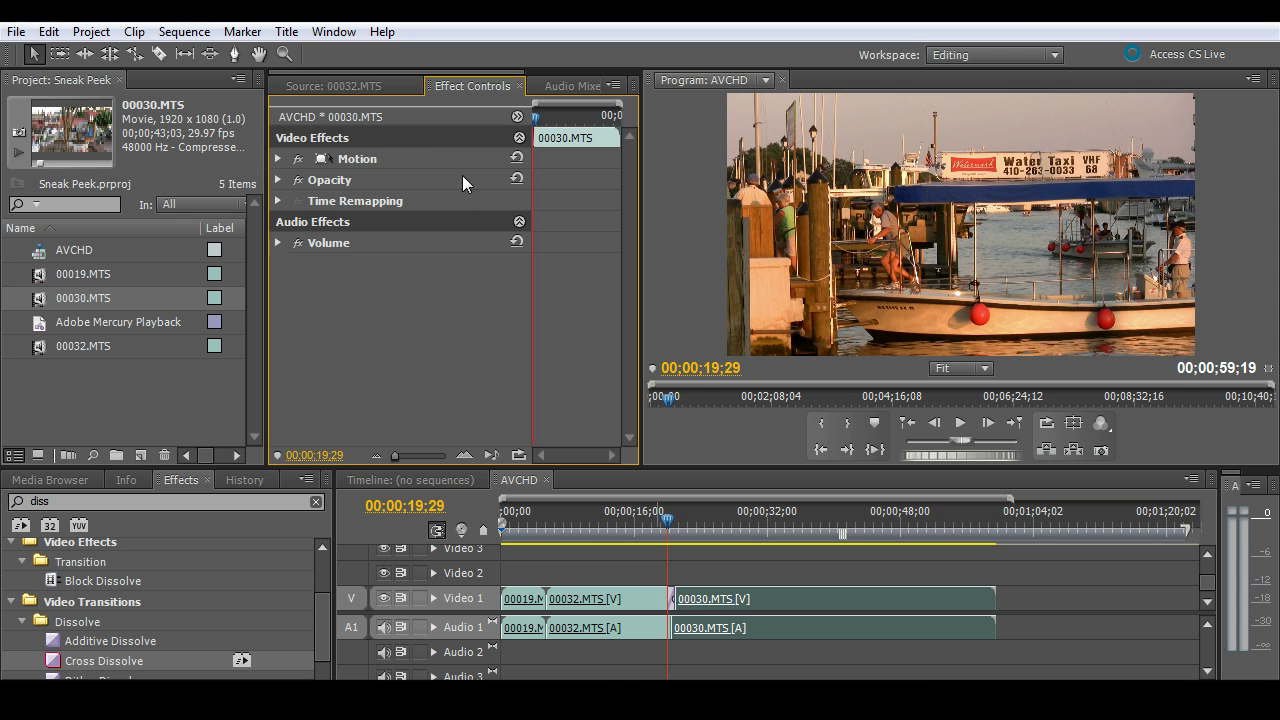
pyautogui.click(672, 598)
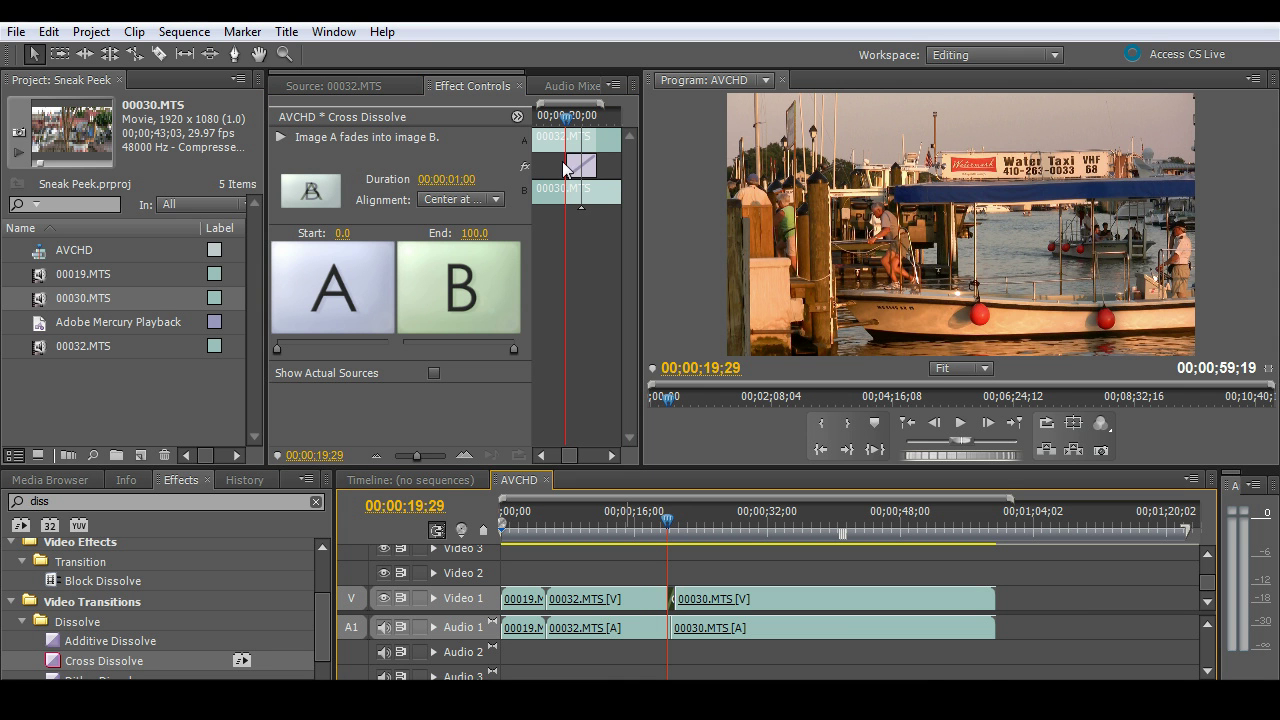
pyautogui.moveTo(565, 168); pyautogui.dragTo(617, 172)
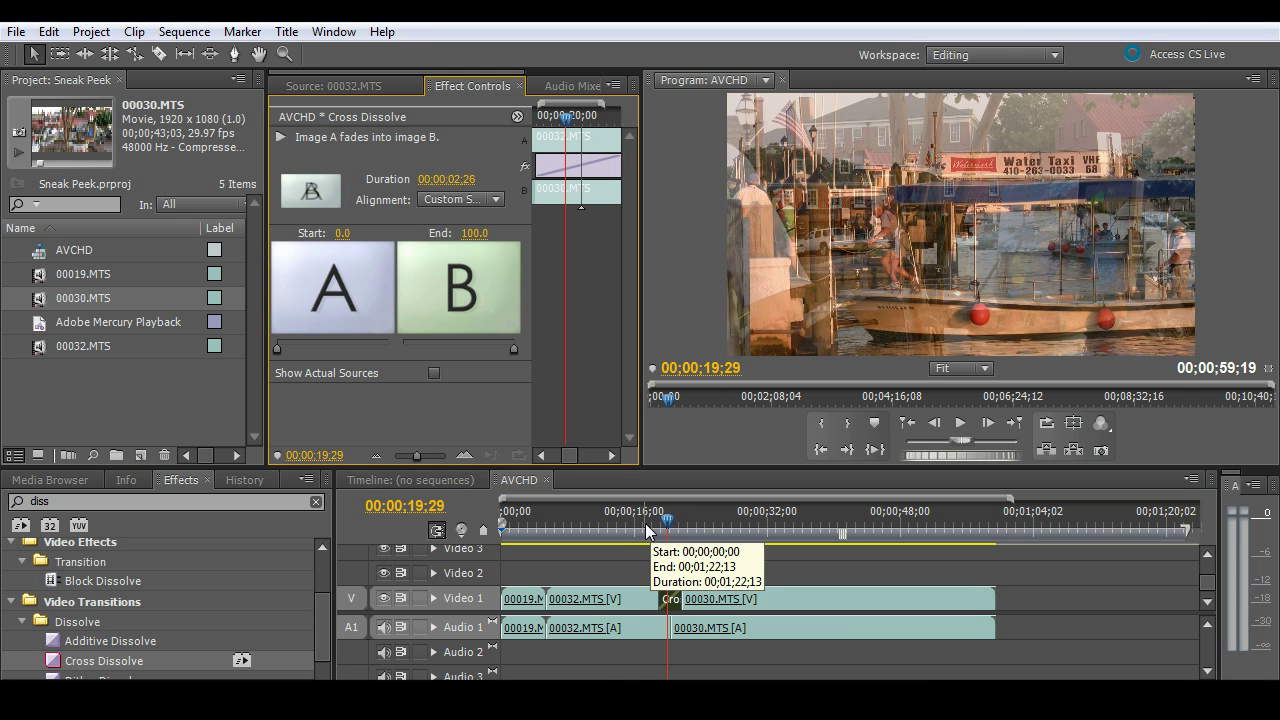
# - Play back the Cross Dissolve between 00032 and 00030
pyautogui.click(645, 530)
pyautogui.press('space')
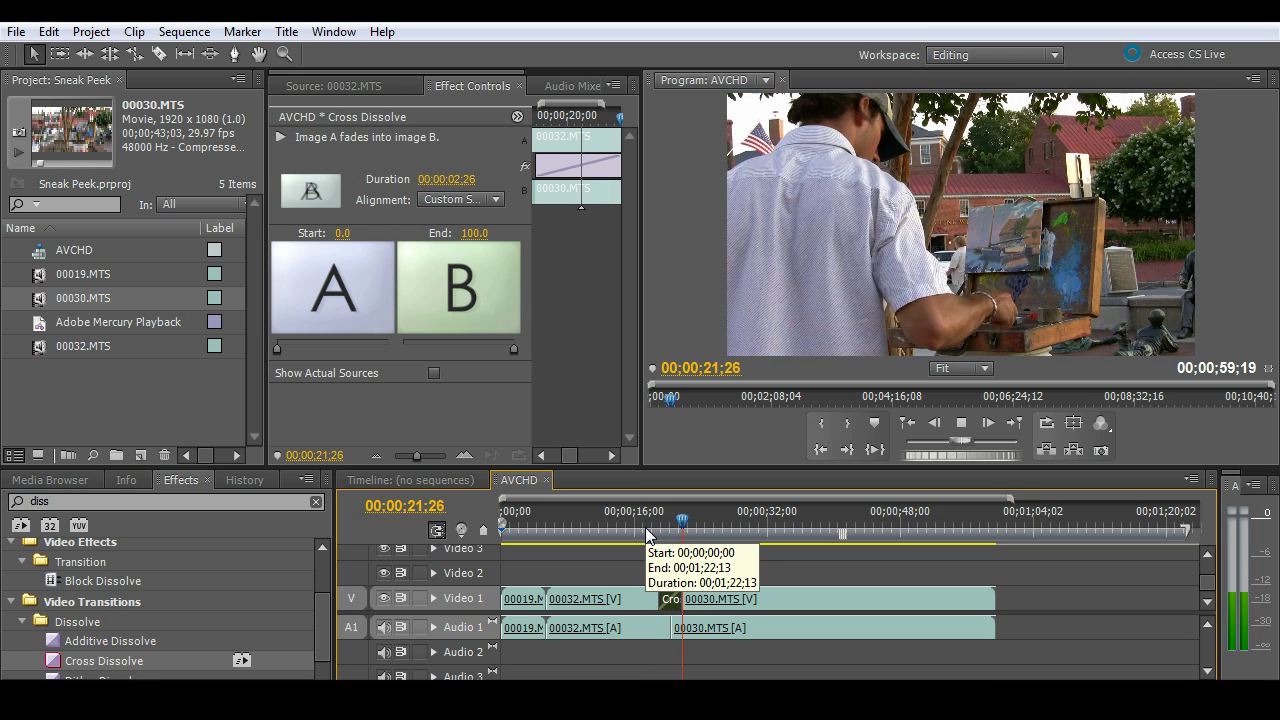
pyautogui.press('space')
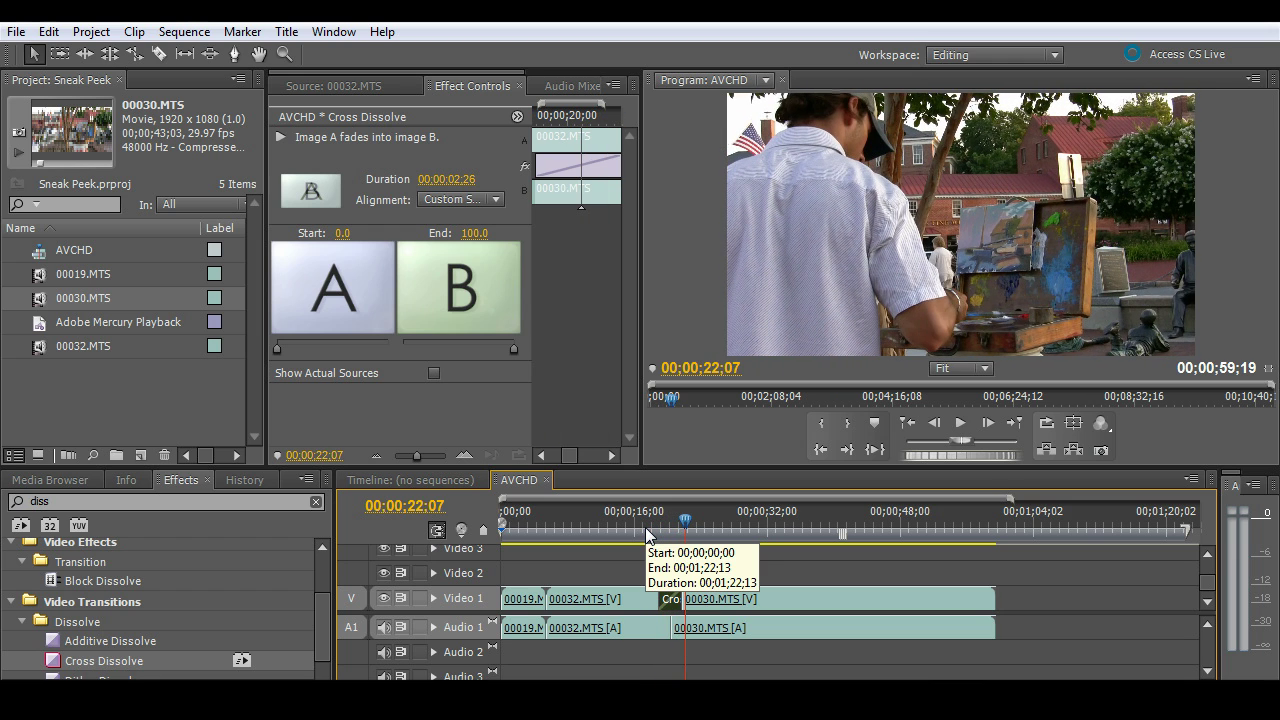
# - Place the Adobe Mercury Playback title on Video 2, play it, and maximize the Program monitor
pyautogui.click(40, 326)
pyautogui.moveTo(40, 326); pyautogui.dragTo(745, 574)
pyautogui.click(631, 521)
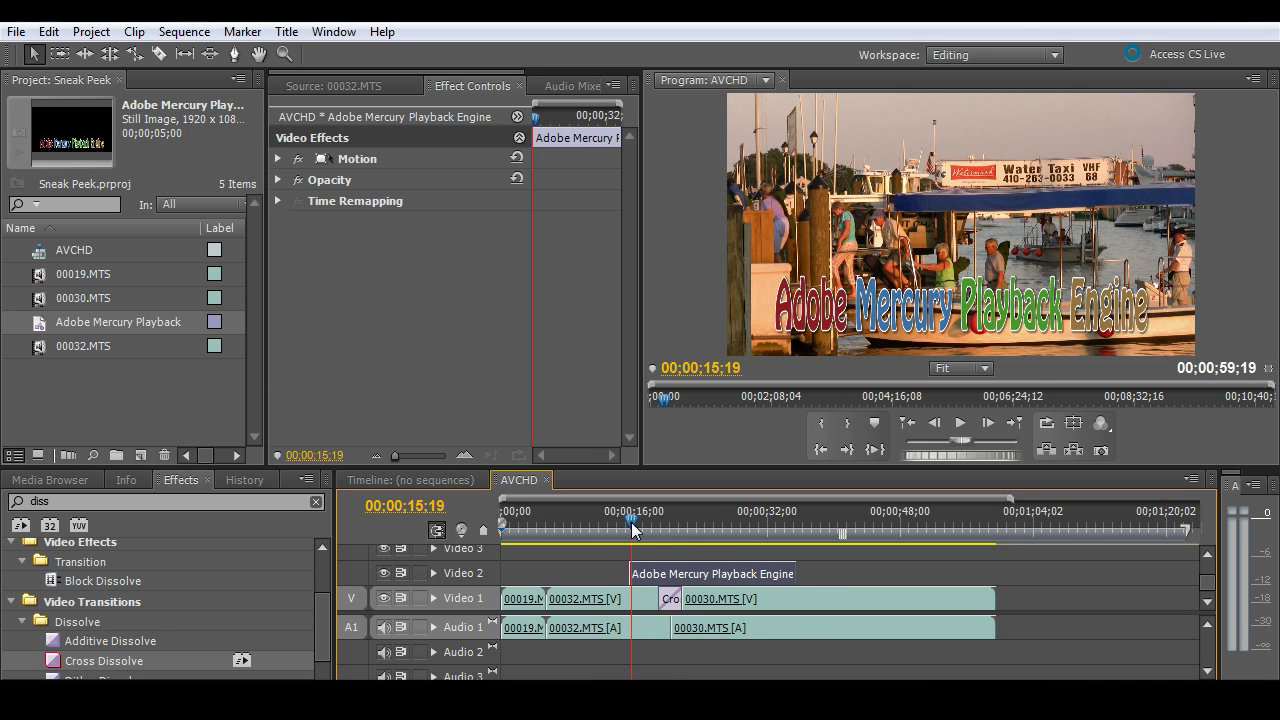
pyautogui.click(619, 522)
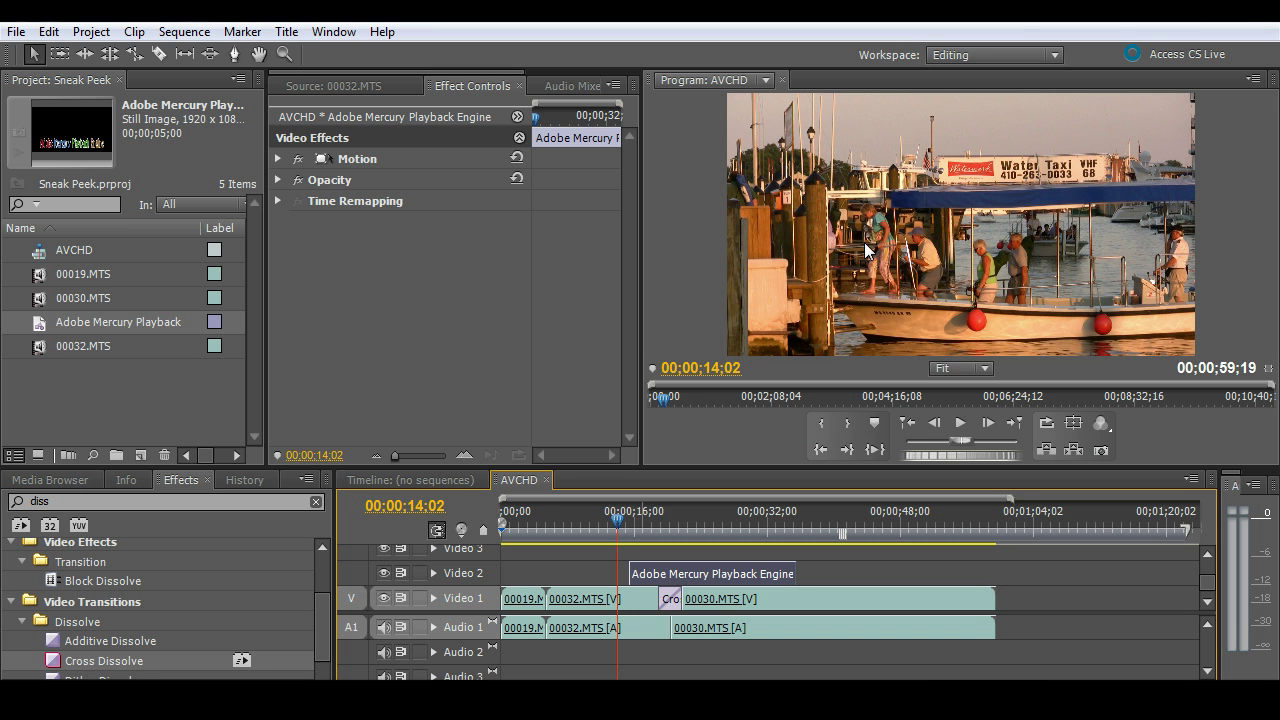
pyautogui.press('space')
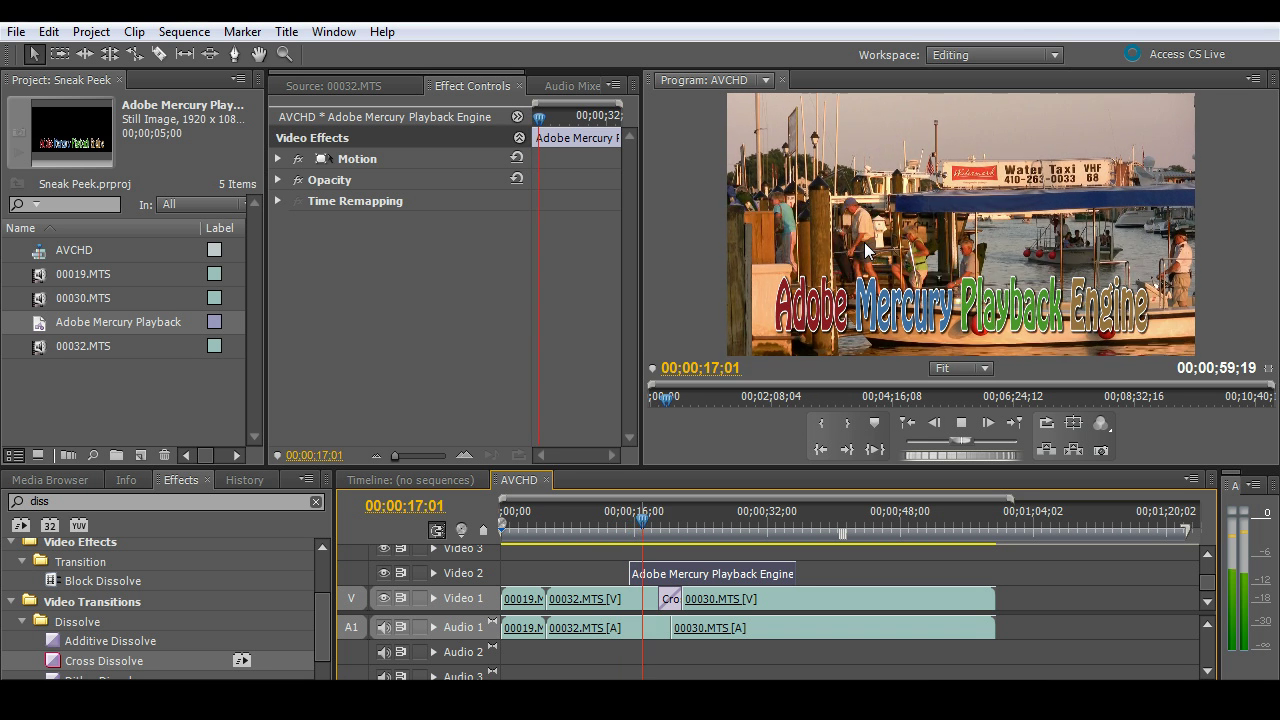
pyautogui.press('space')
pyautogui.press('`')
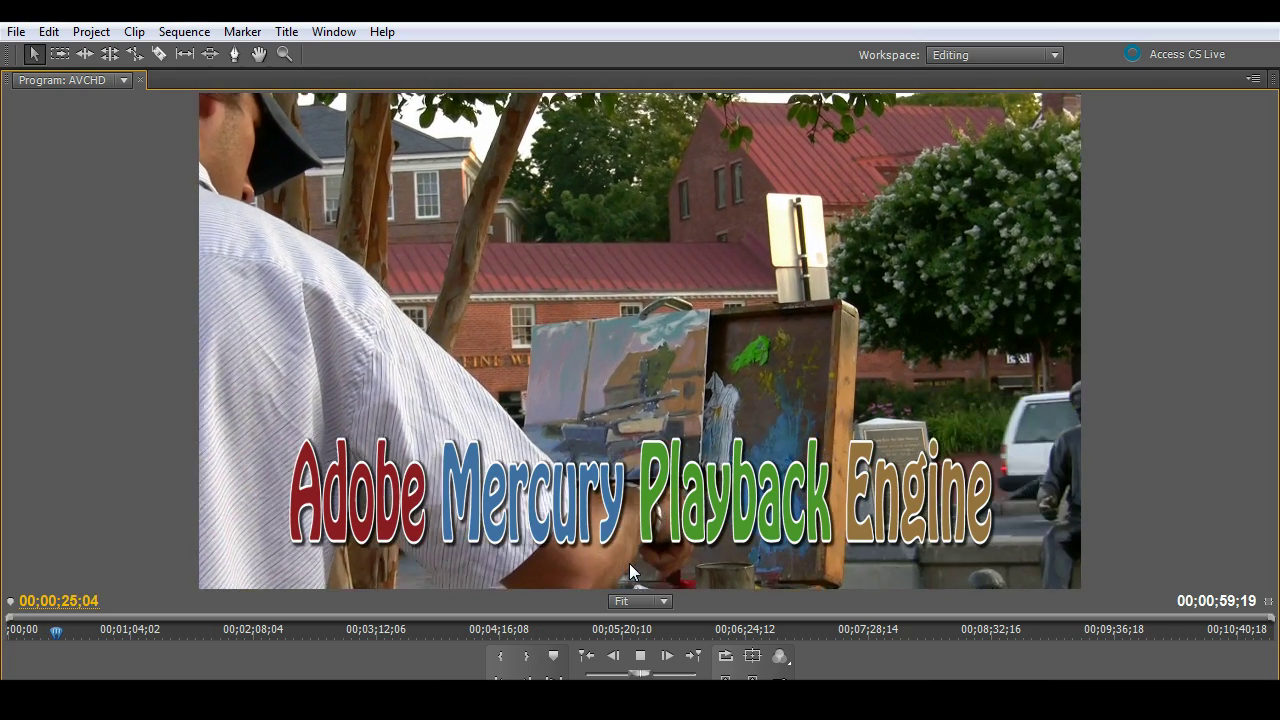
# - Set the Program monitor's playback resolution to Full and move the playhead to about 23;06
pyautogui.press('space')
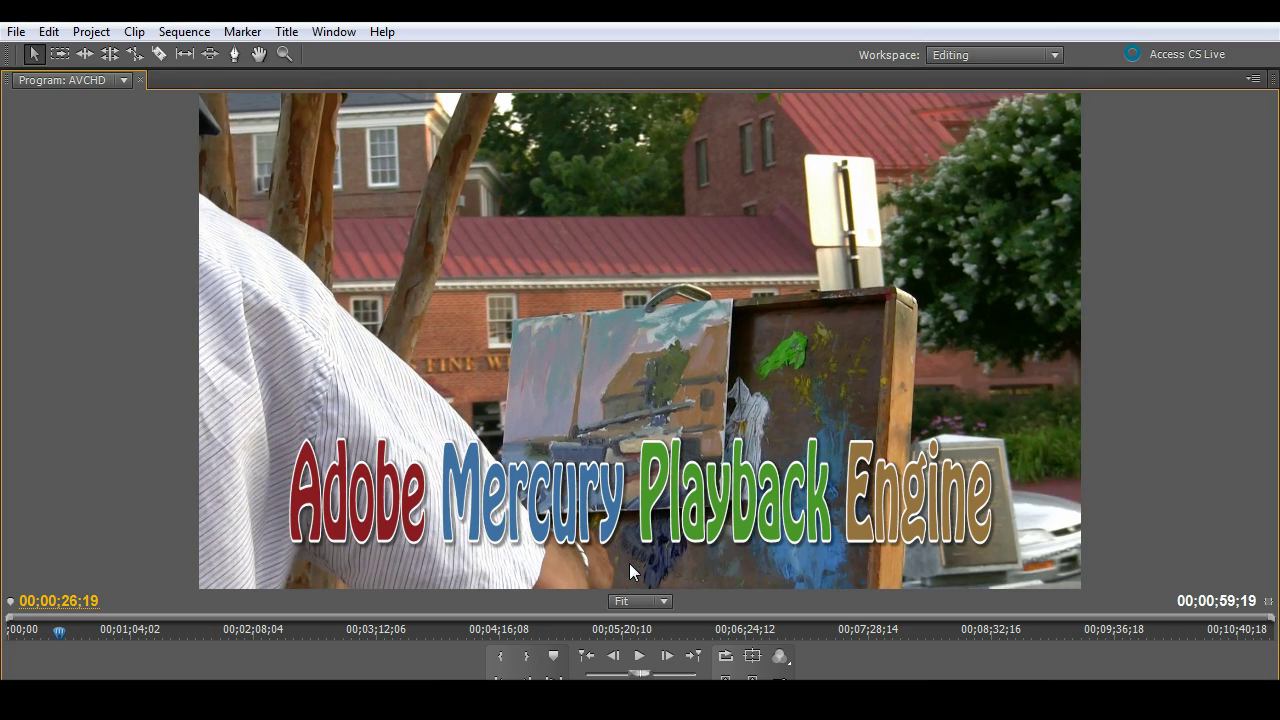
pyautogui.rightClick(698, 320)
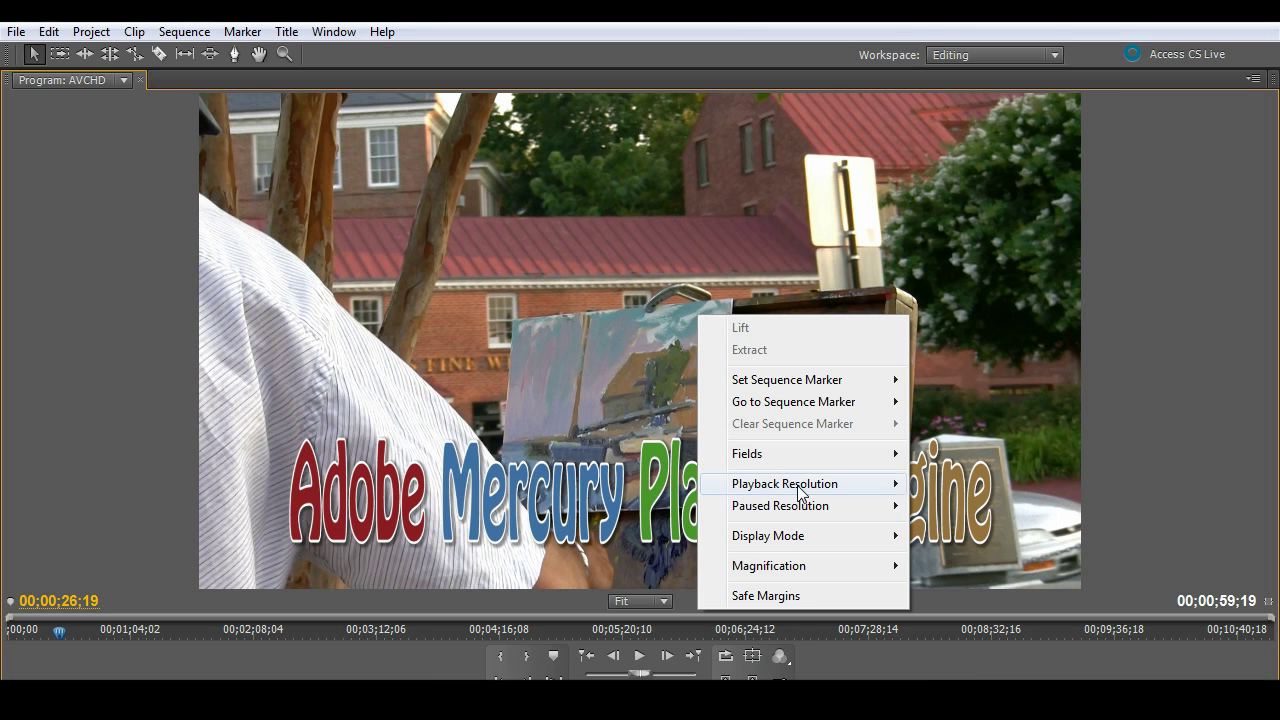
pyautogui.moveTo(803, 488)
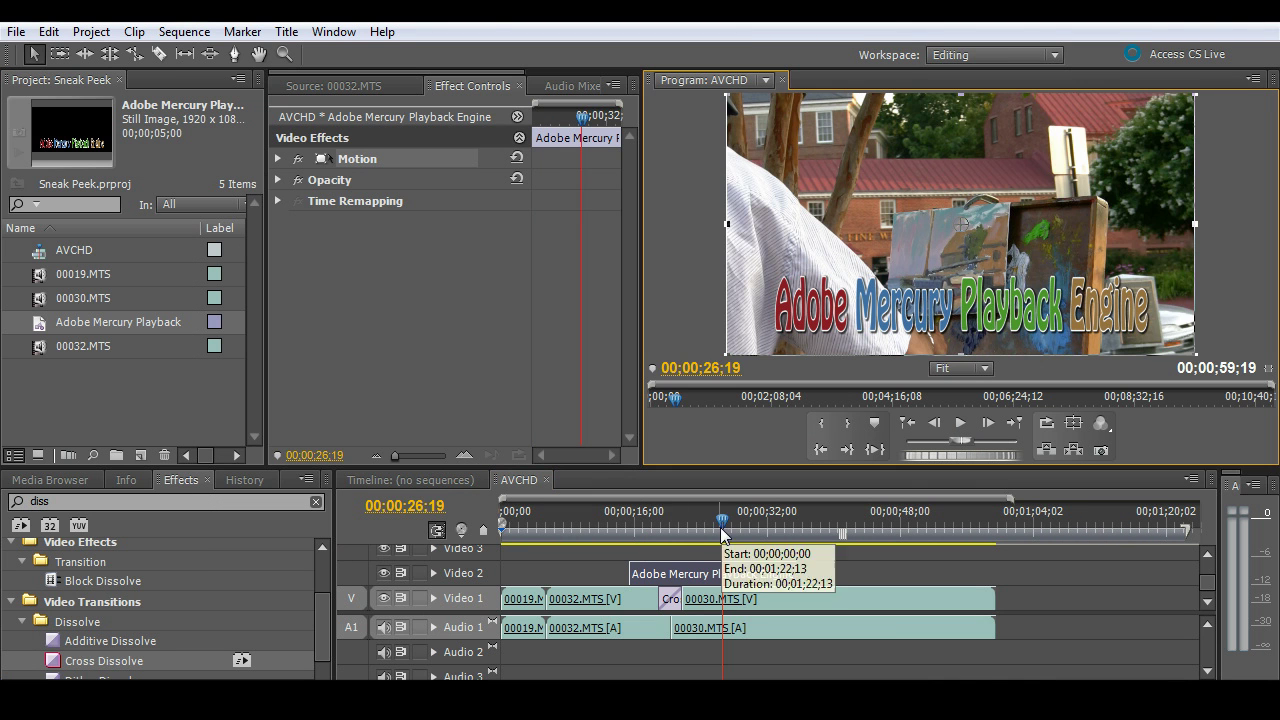
pyautogui.moveTo(720, 527); pyautogui.dragTo(693, 549)
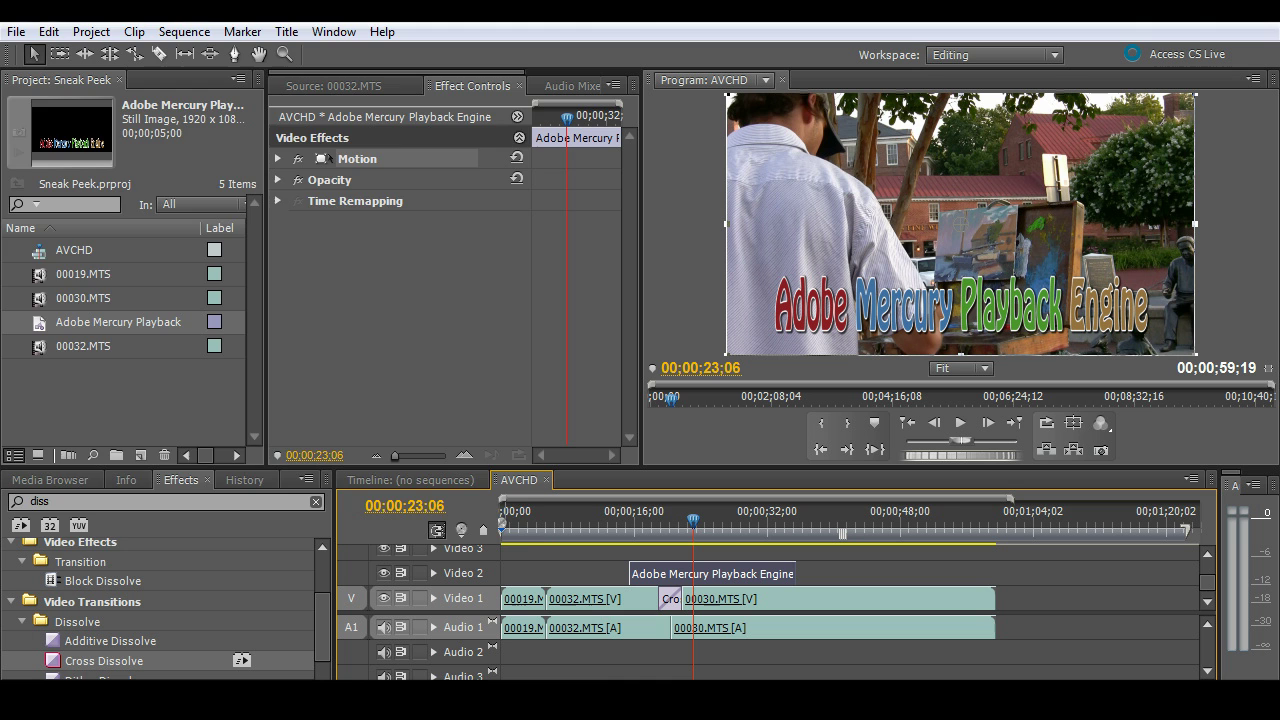
# - Watch Task Manager's CPU load while playing the titled sequence from the water-taxi shot to 27;25
pyautogui.hotkey('ctrl', 'shift', 'Escape')
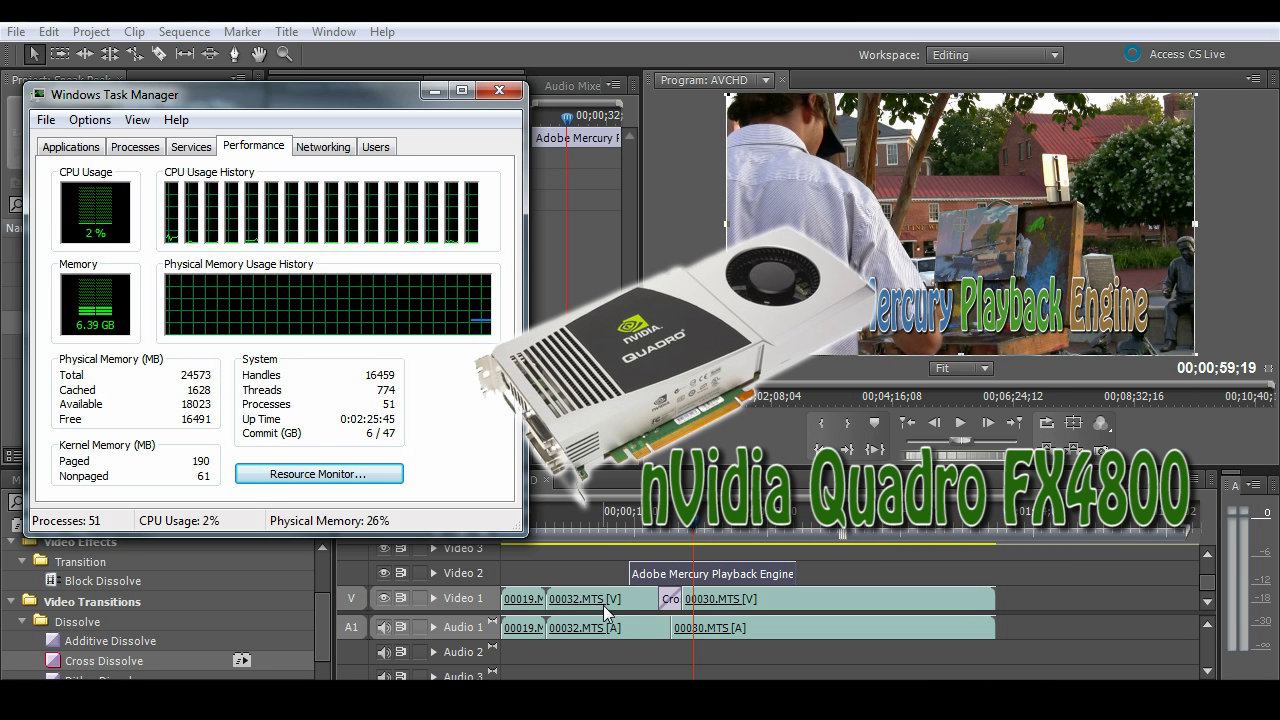
pyautogui.click(617, 526)
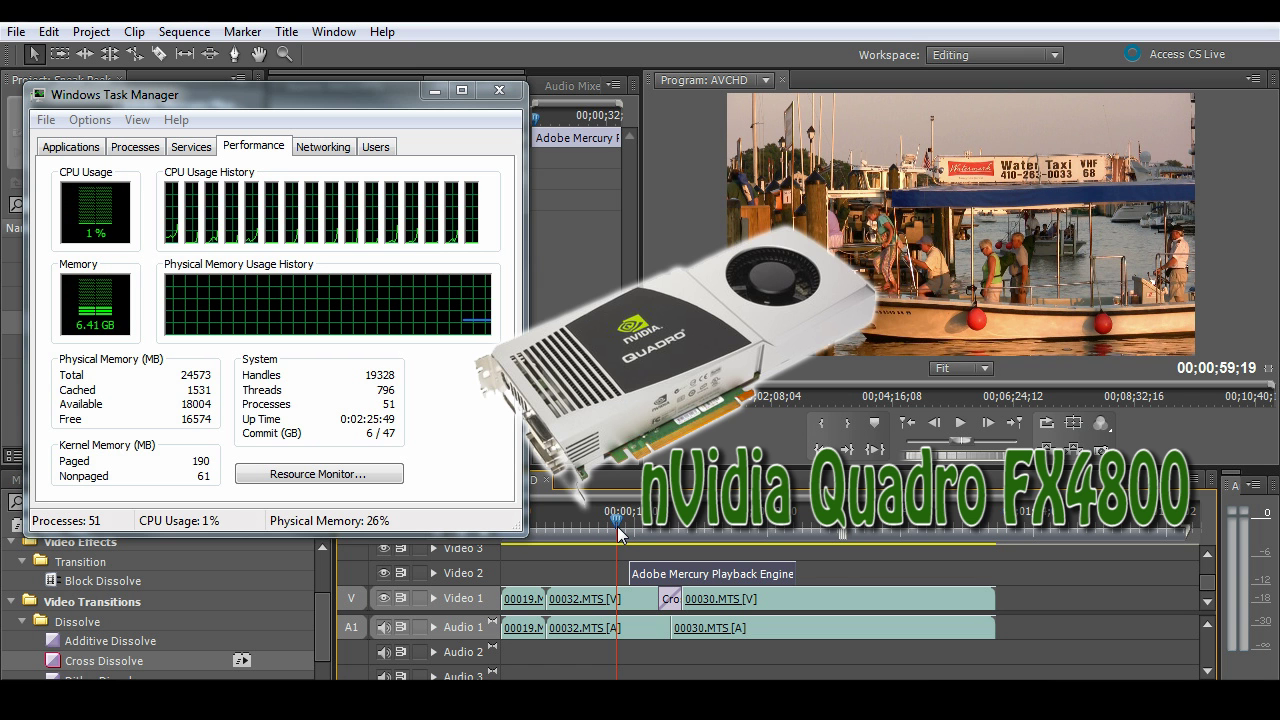
pyautogui.press('space')
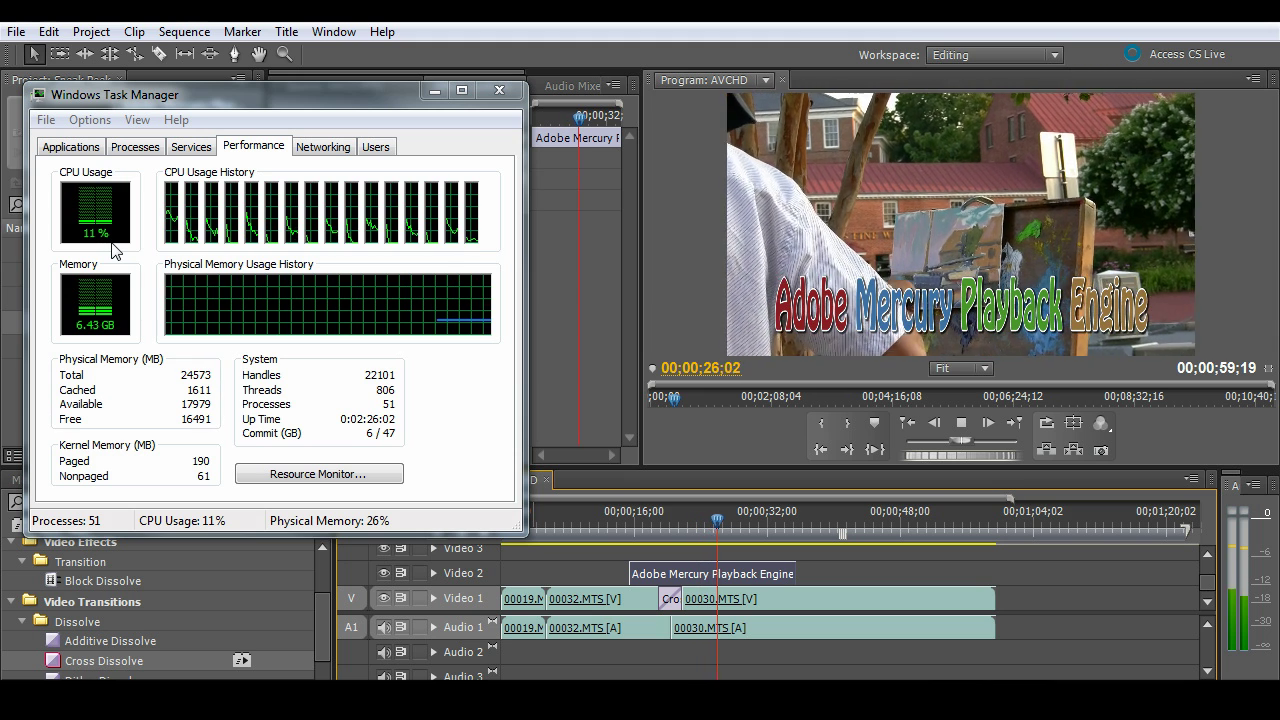
pyautogui.press('space')
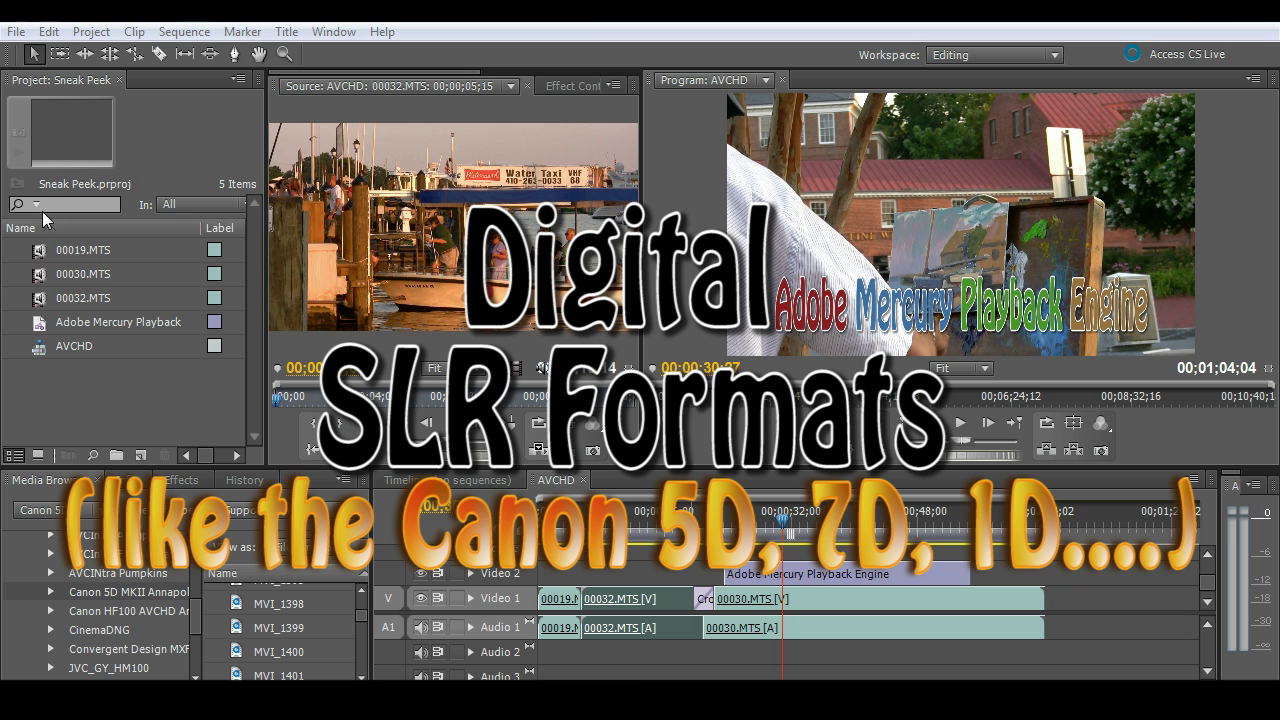
# - Create a new sequence from the Digital SLR 1080p DSLR 1080p30 preset named Canon5D
pyautogui.click(26, 35)
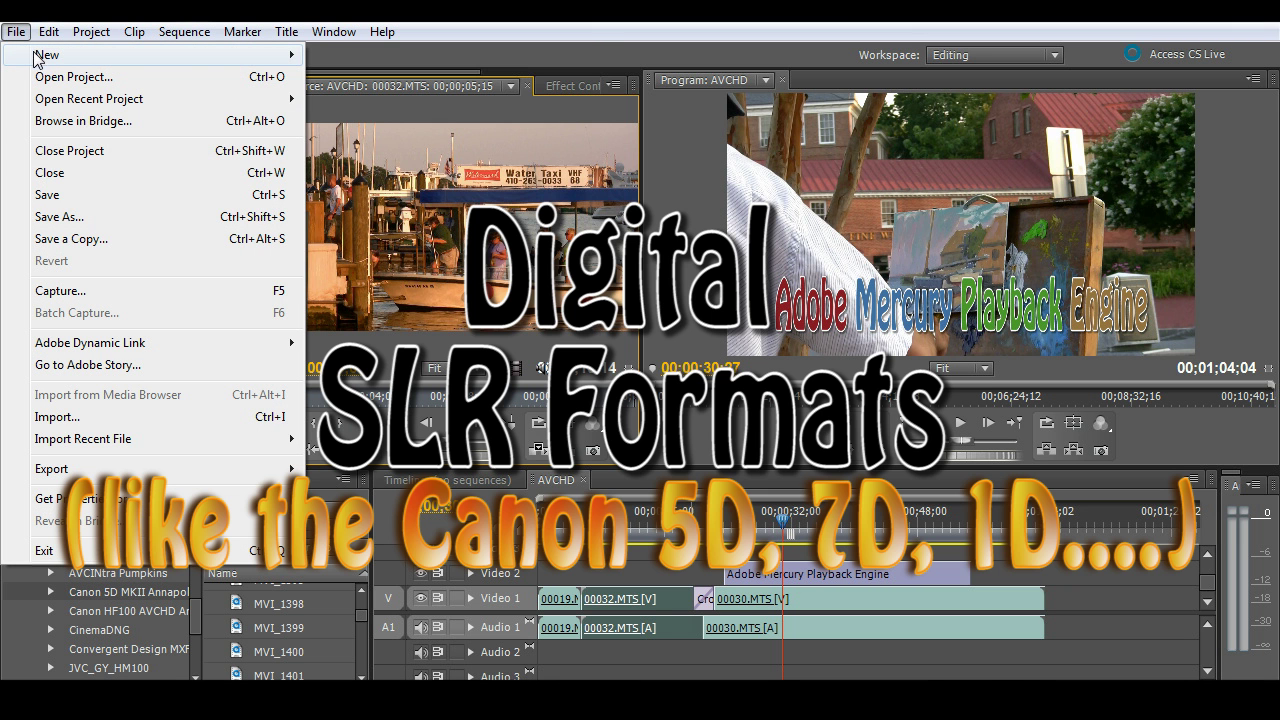
pyautogui.moveTo(45, 54)
pyautogui.click(365, 77)
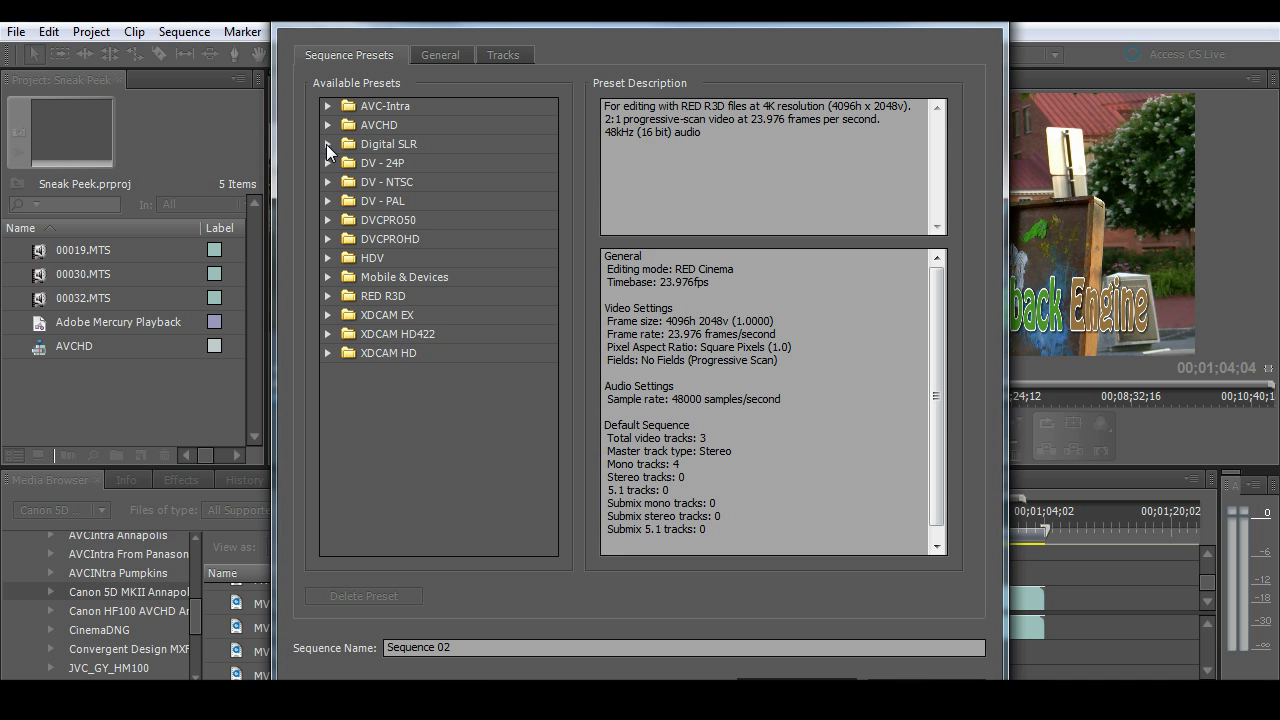
pyautogui.click(327, 144)
pyautogui.click(347, 163)
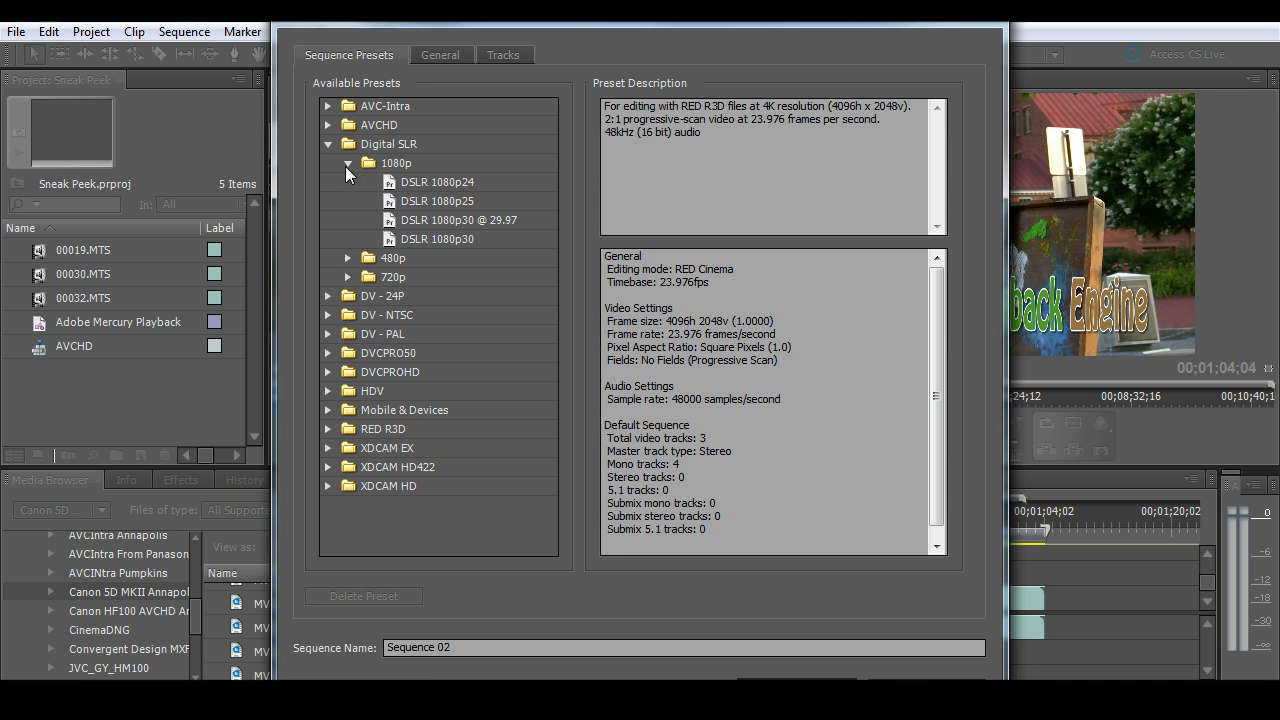
pyautogui.click(425, 239)
pyautogui.click(386, 648)
pyautogui.write('Canon5D')
pyautogui.press('Return')
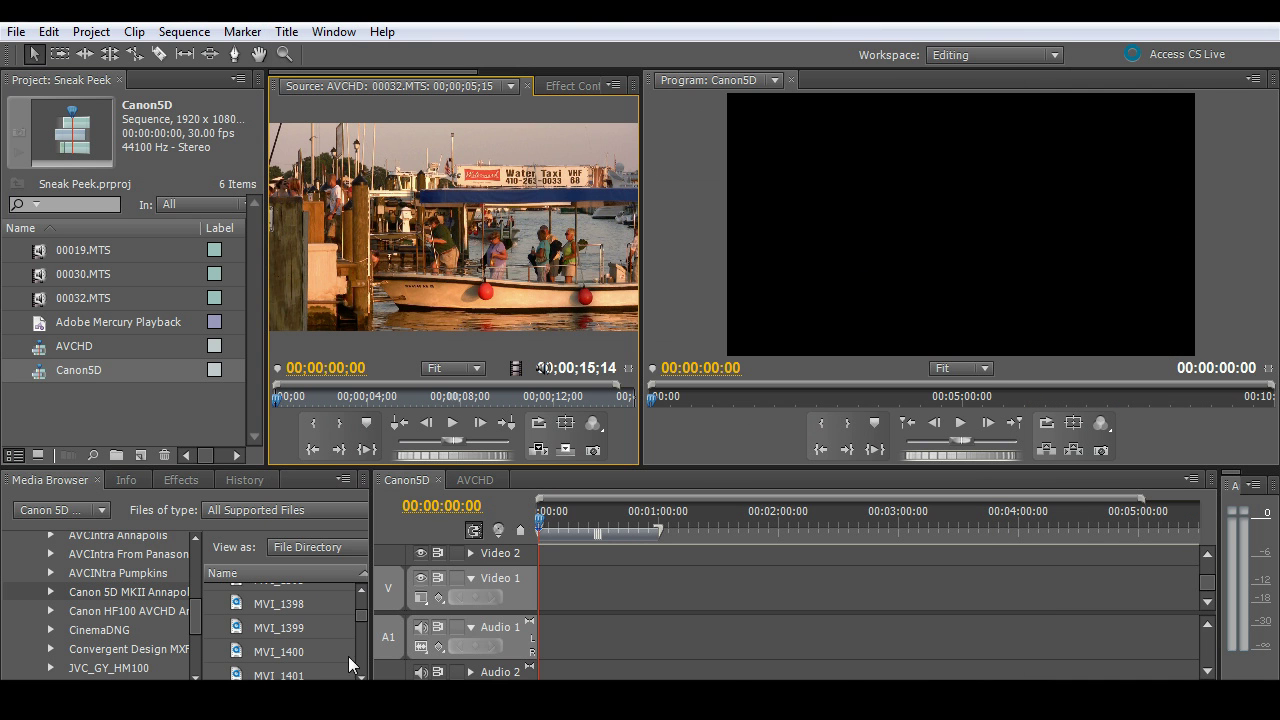
pyautogui.click(85, 587)
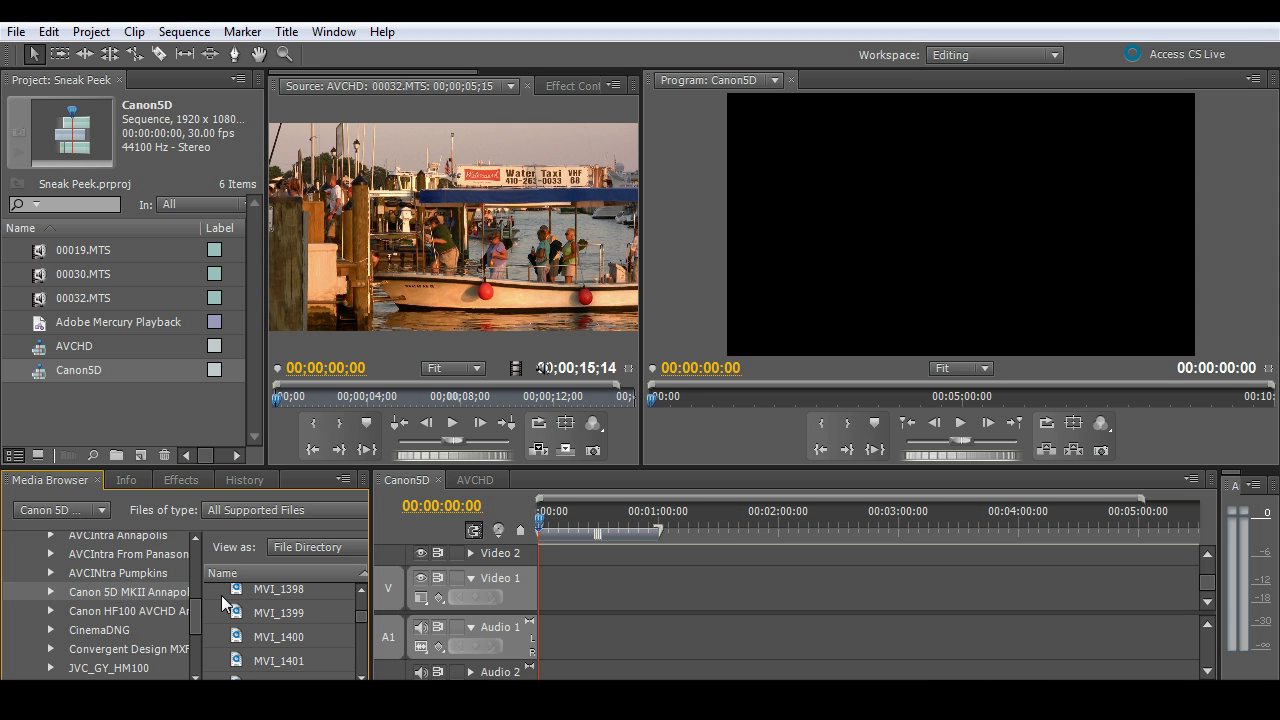
# - Add the four clips MVI_1398–MVI_1401 to Video 1 and preview the dock footage
pyautogui.scroll(-1, 265, 645)
pyautogui.moveTo(245, 616); pyautogui.dragTo(560, 605)
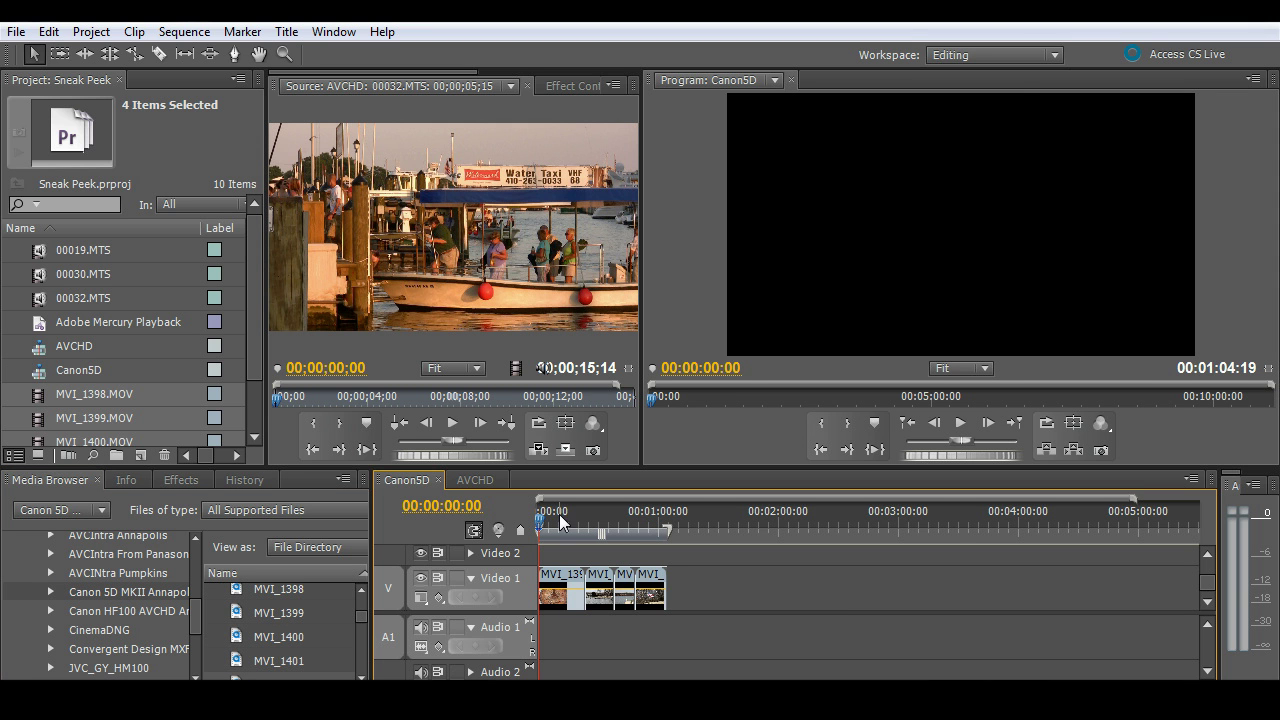
pyautogui.moveTo(563, 520); pyautogui.dragTo(597, 527)
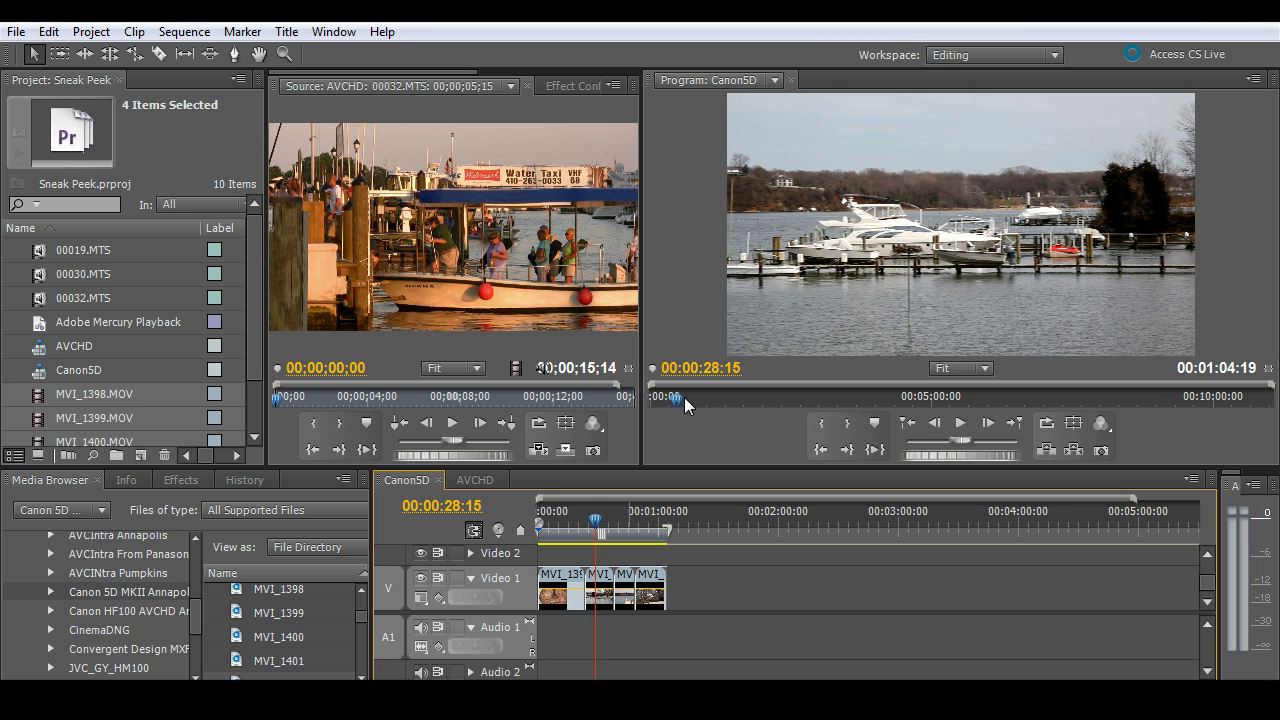
pyautogui.press('=')
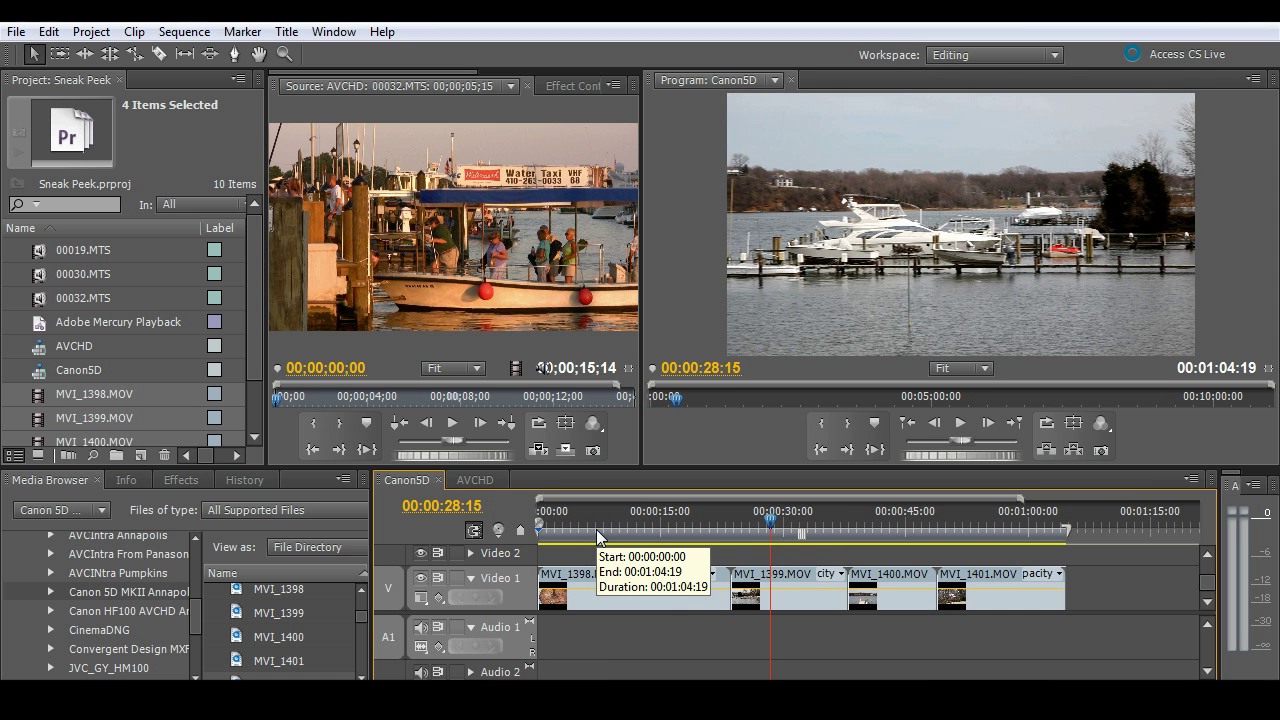
pyautogui.moveTo(777, 519); pyautogui.dragTo(858, 531)
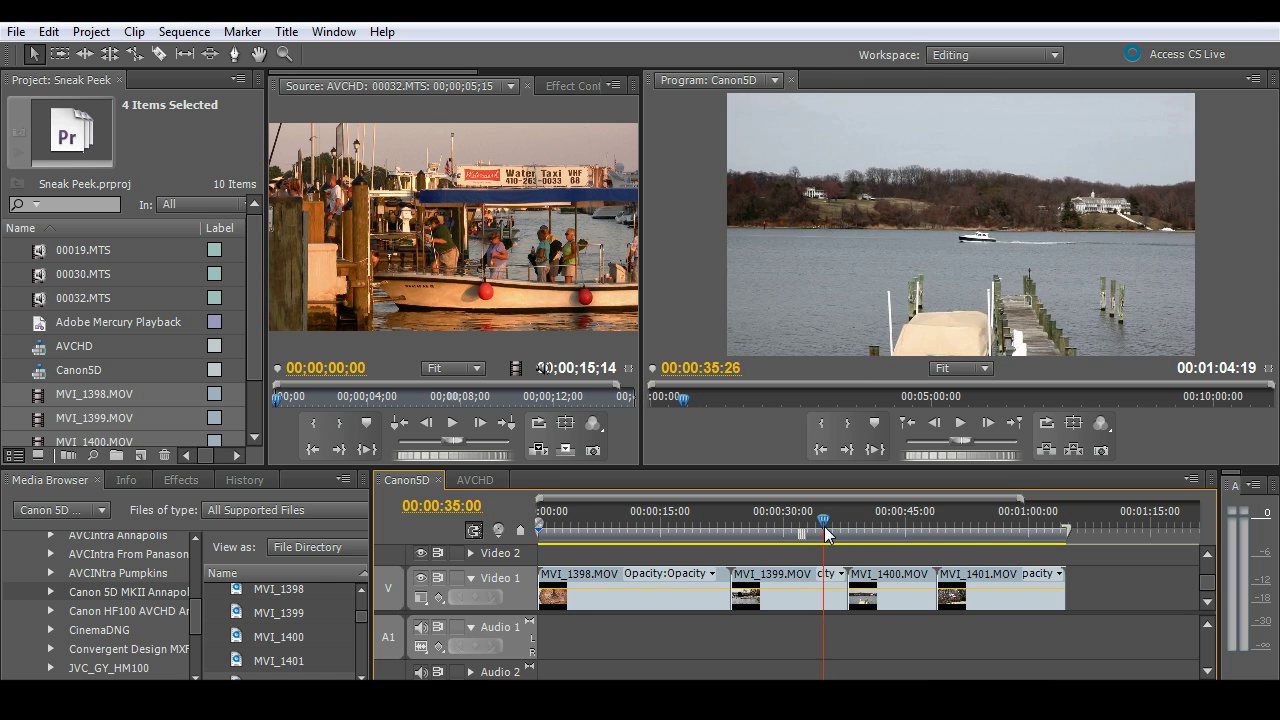
pyautogui.press('space')
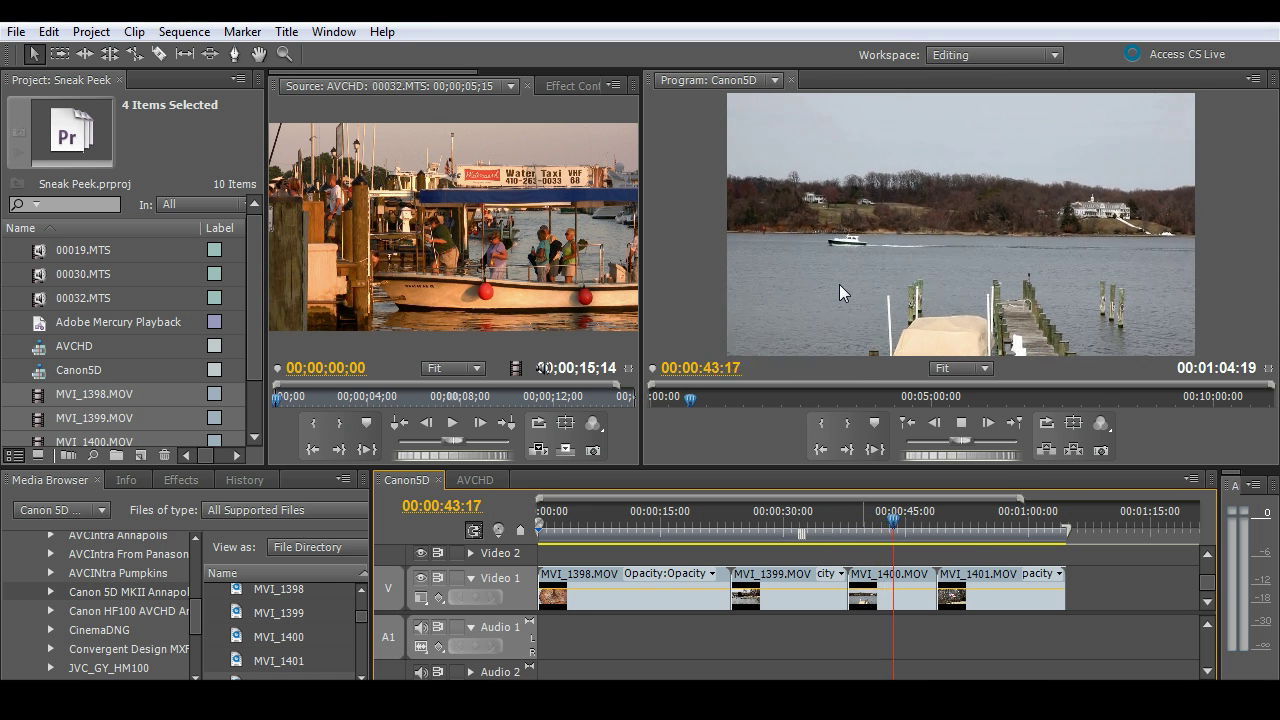
pyautogui.press('space')
# - Move MVI_1400 up to Video 2 and shrink it into a bottom-right inset
pyautogui.moveTo(869, 580); pyautogui.dragTo(969, 512)
pyautogui.click(969, 520)
pyautogui.click(1013, 171)
pyautogui.moveTo(1193, 355); pyautogui.dragTo(1040, 268)
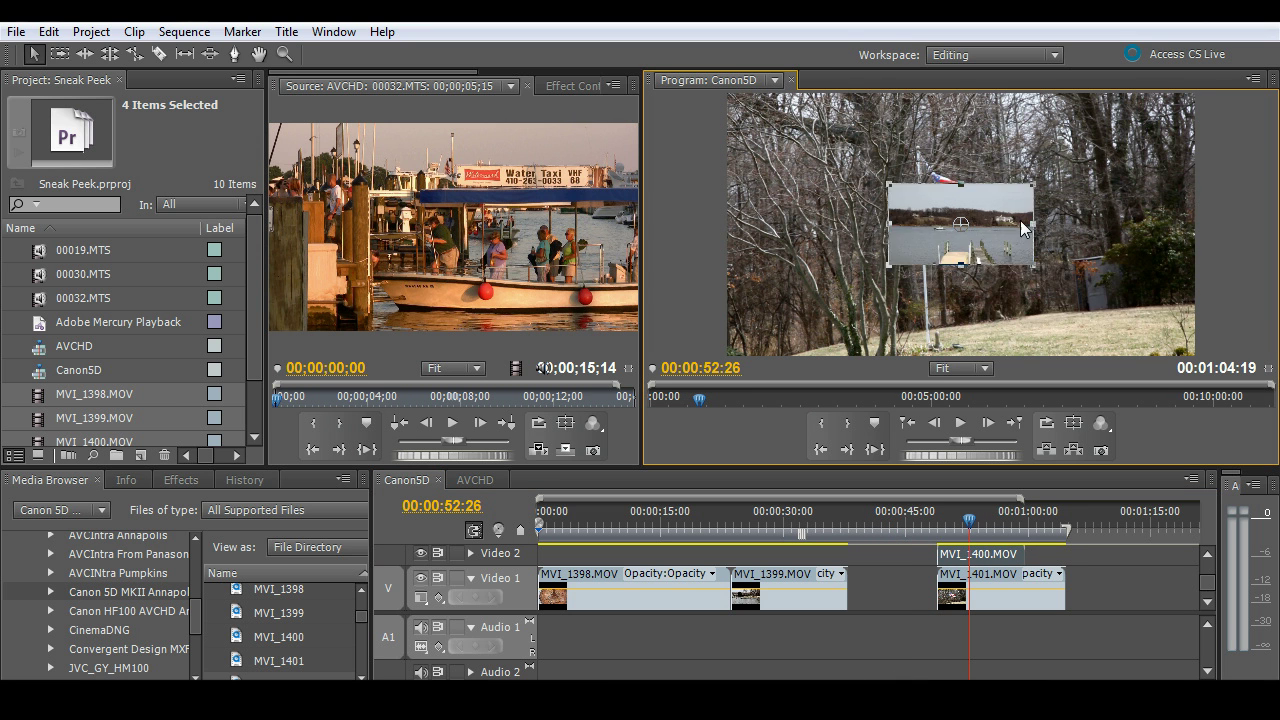
pyautogui.moveTo(960, 224); pyautogui.dragTo(1088, 300)
# - Review the picture-in-picture from 00:00:49:28 in a maximized Program monitor
pyautogui.click(944, 522)
pyautogui.press('`')
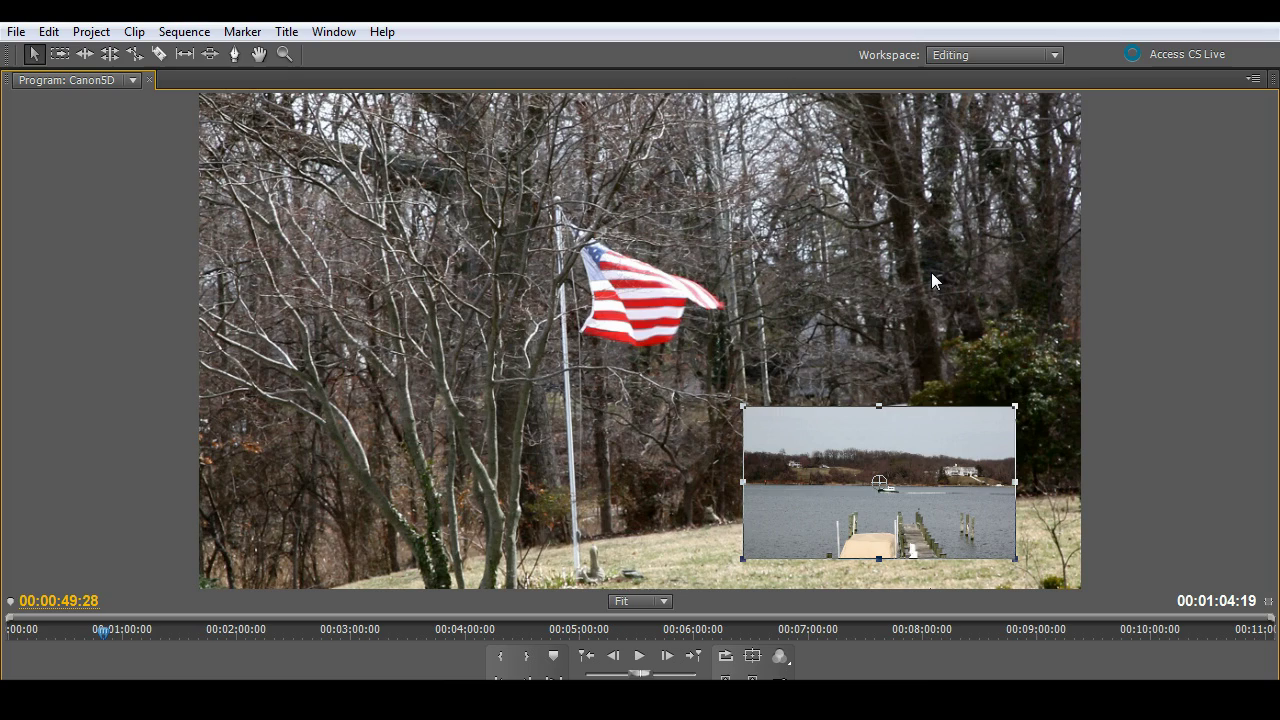
pyautogui.press('space')
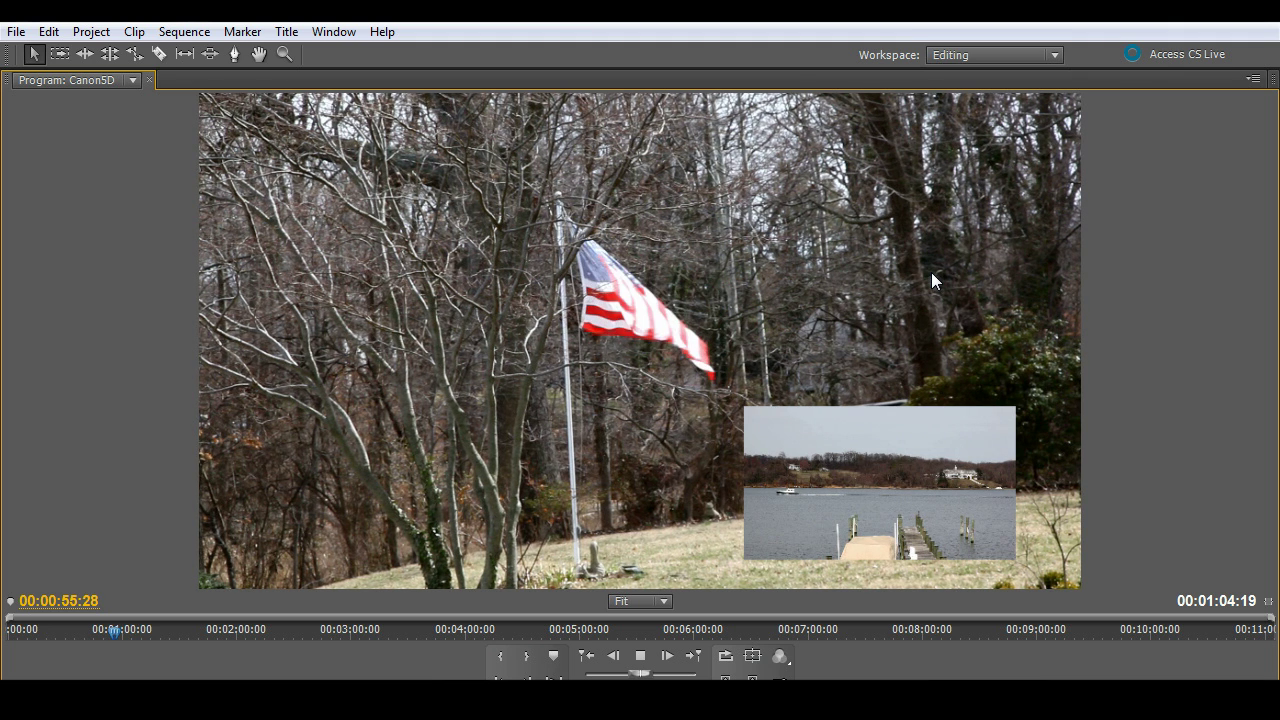
pyautogui.press('`')
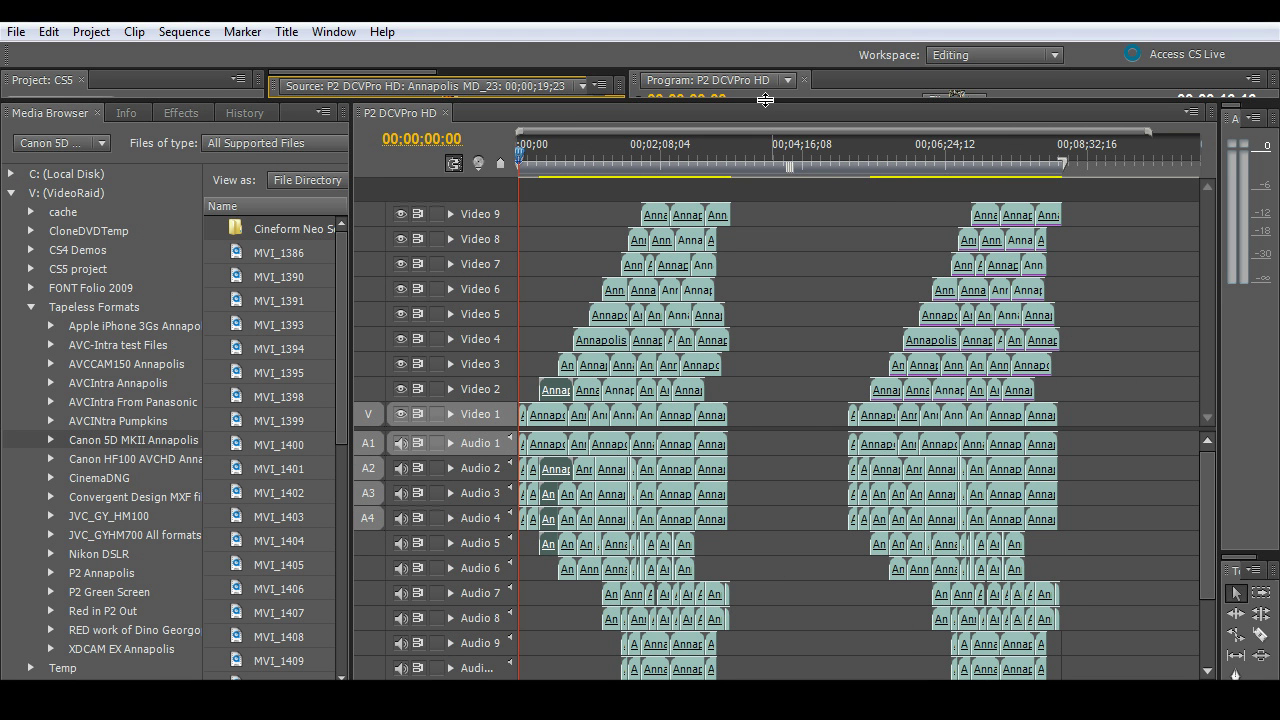
# - Enlarge the monitors and play the P2 DVCPro HD multi-layer collage full-size
pyautogui.moveTo(765, 100); pyautogui.dragTo(768, 473)
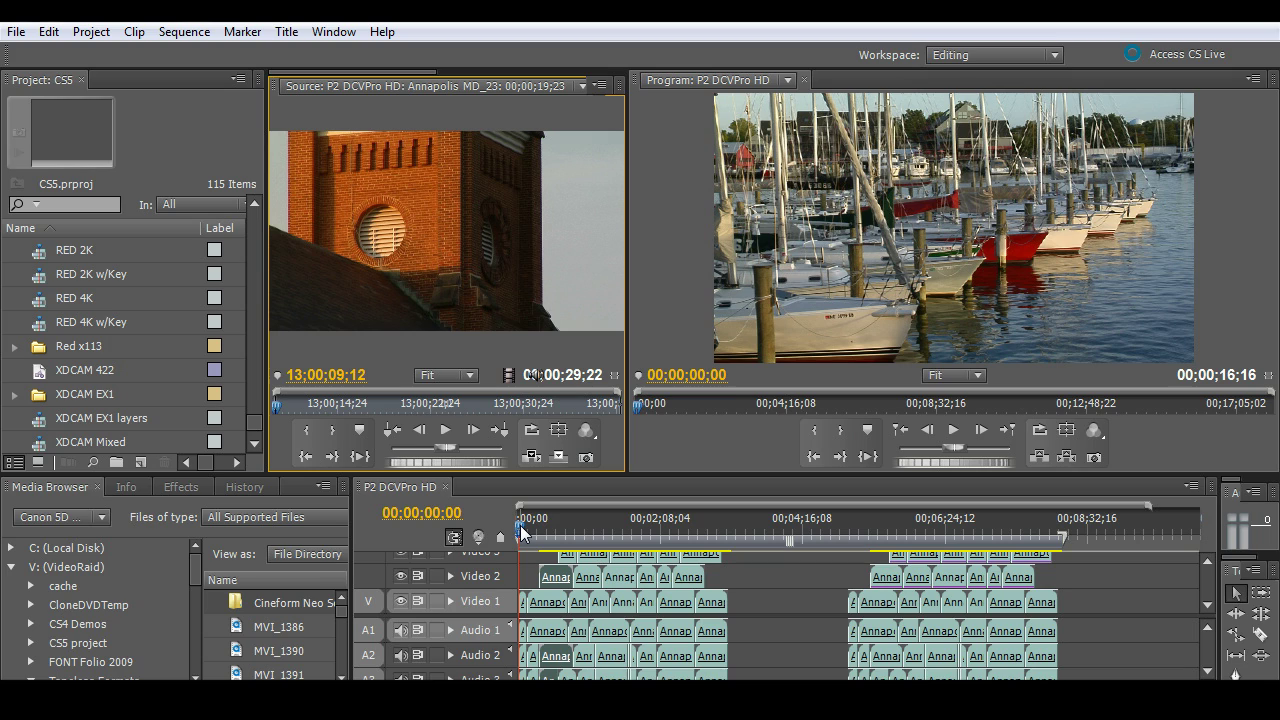
pyautogui.moveTo(520, 525); pyautogui.dragTo(650, 540)
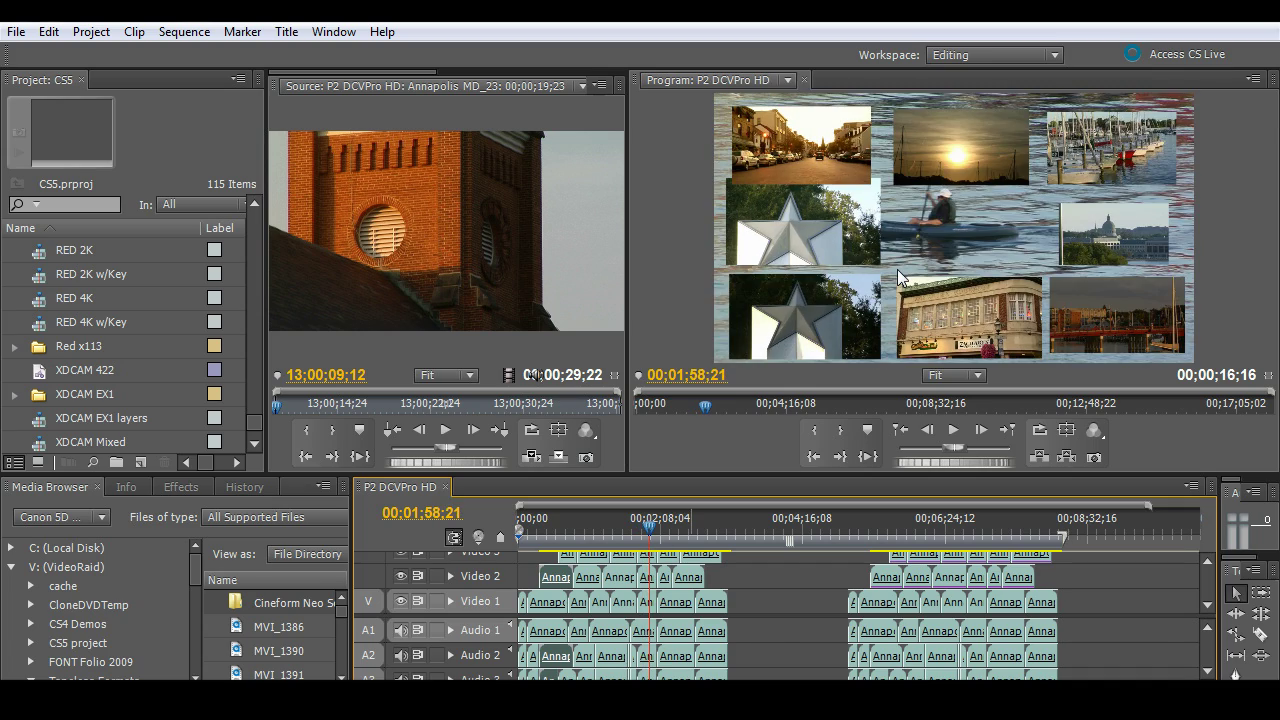
pyautogui.press('`')
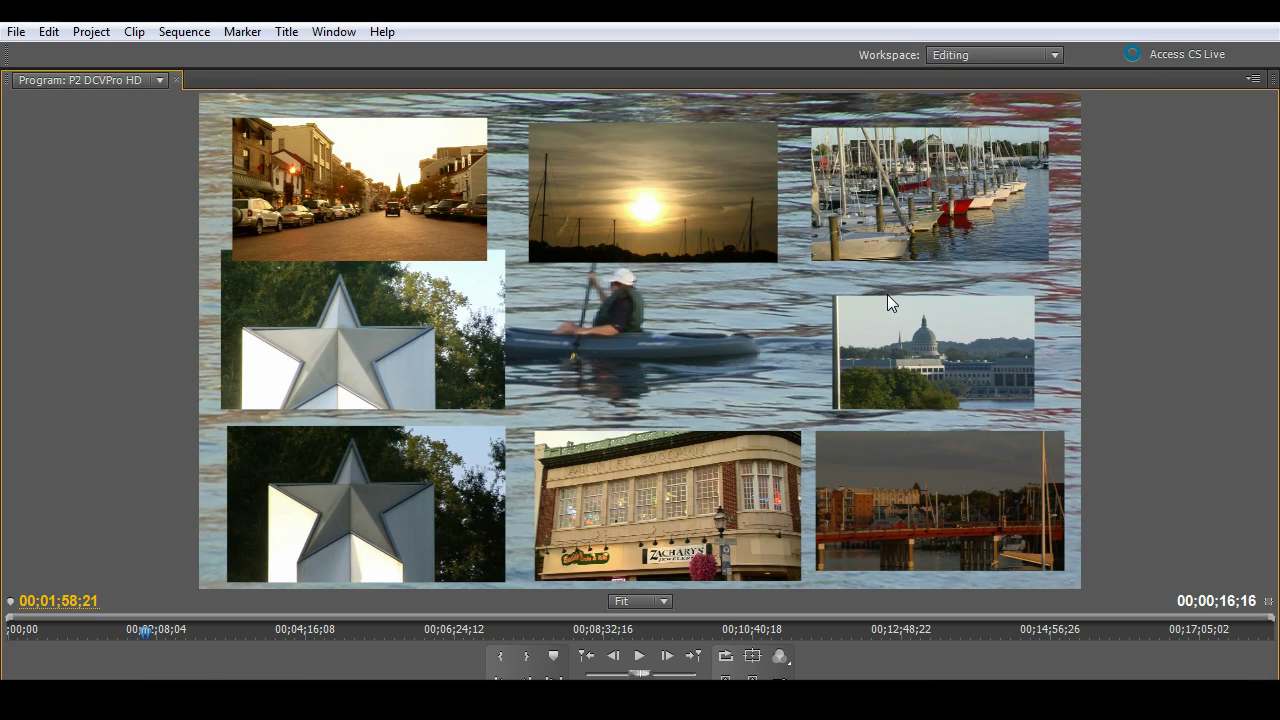
pyautogui.press('space')
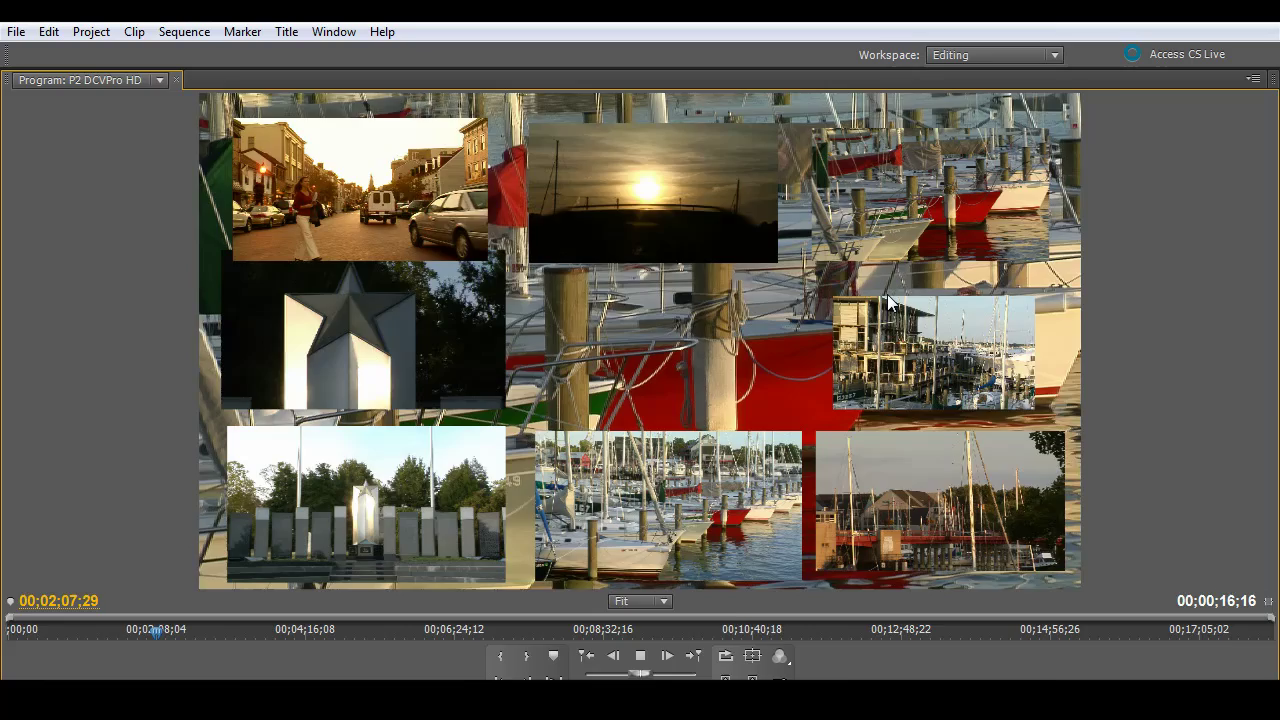
pyautogui.press('`')
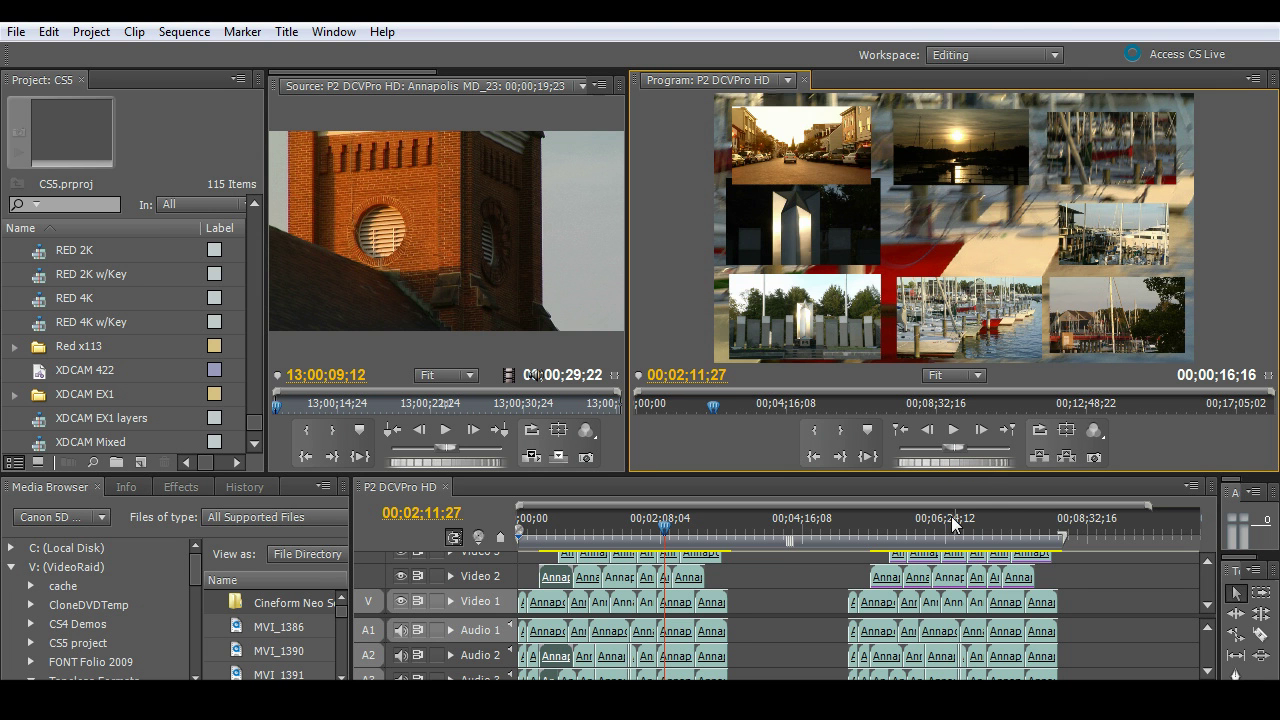
# - Select the Video 2 clip at 00;05;45;15 and show its Basic 3D settings in Effect Controls
pyautogui.click(903, 530)
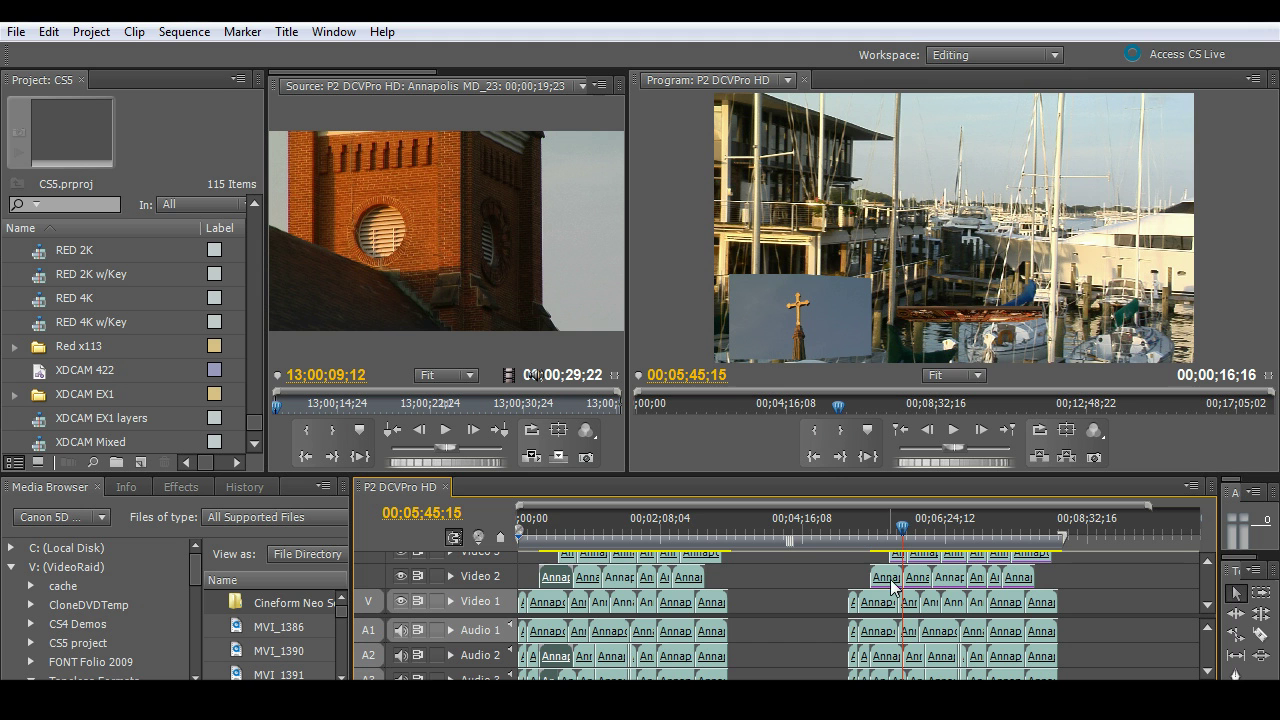
pyautogui.click(889, 580)
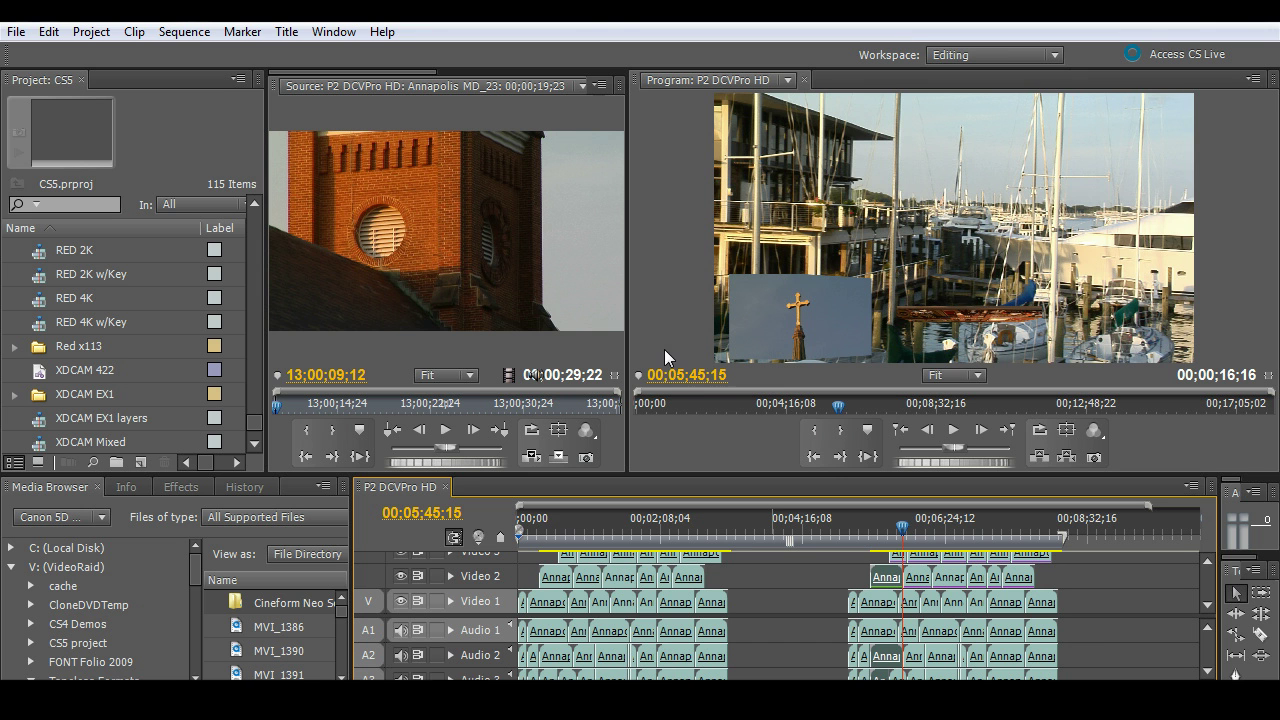
pyautogui.scroll(-3, 431, 69)
pyautogui.click(427, 87)
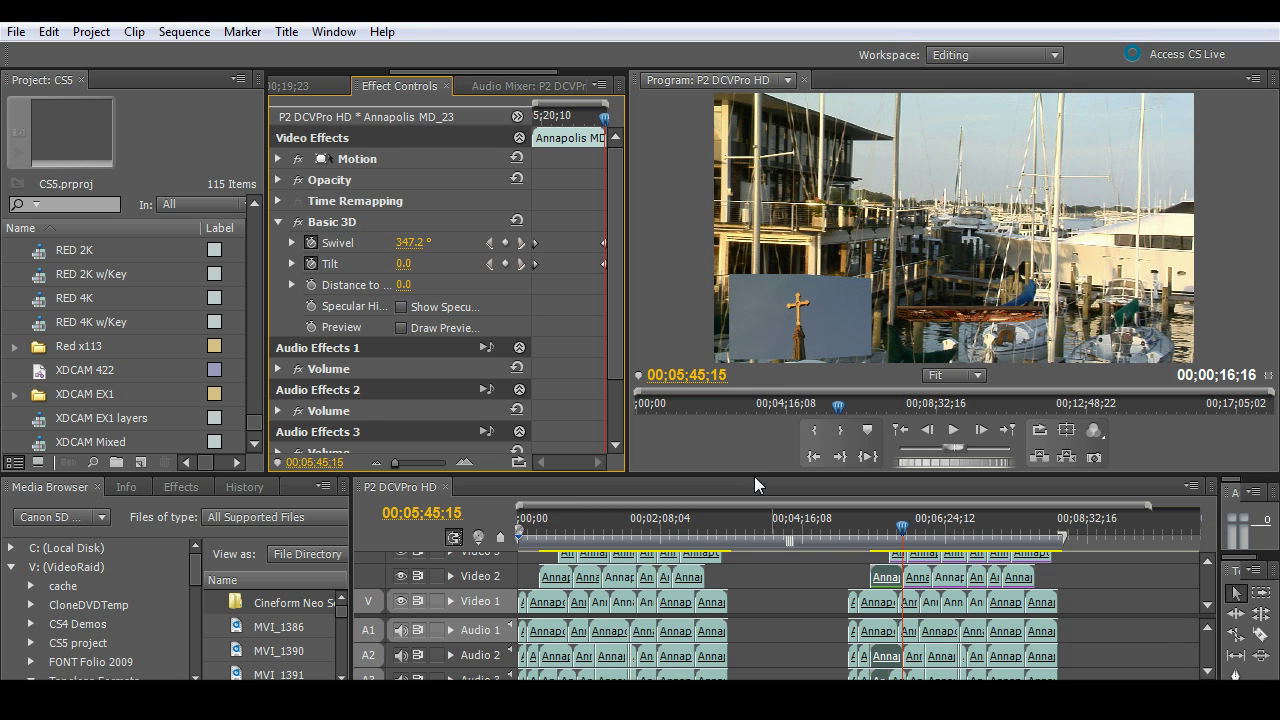
# - Scrub through the 3D-tilted collage, spire and sunset composites in a maximized Program monitor
pyautogui.moveTo(903, 530); pyautogui.dragTo(982, 532)
pyautogui.press('`')
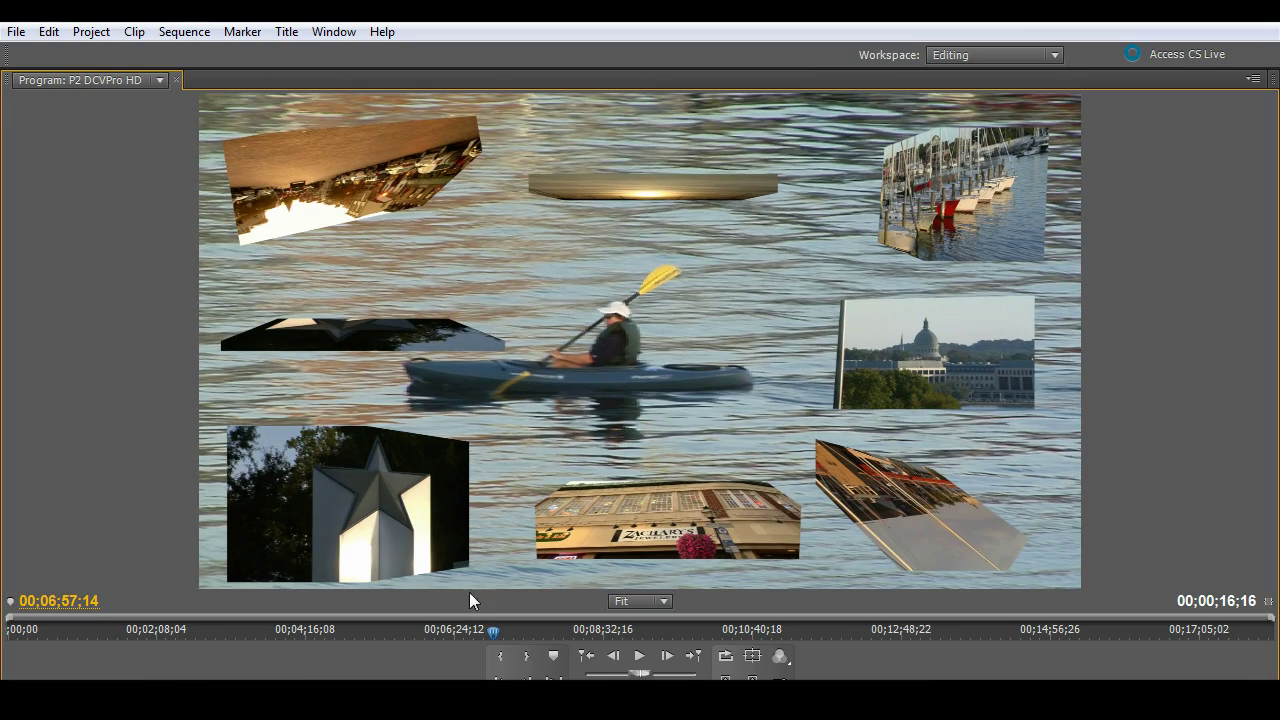
pyautogui.moveTo(497, 632); pyautogui.dragTo(537, 642)
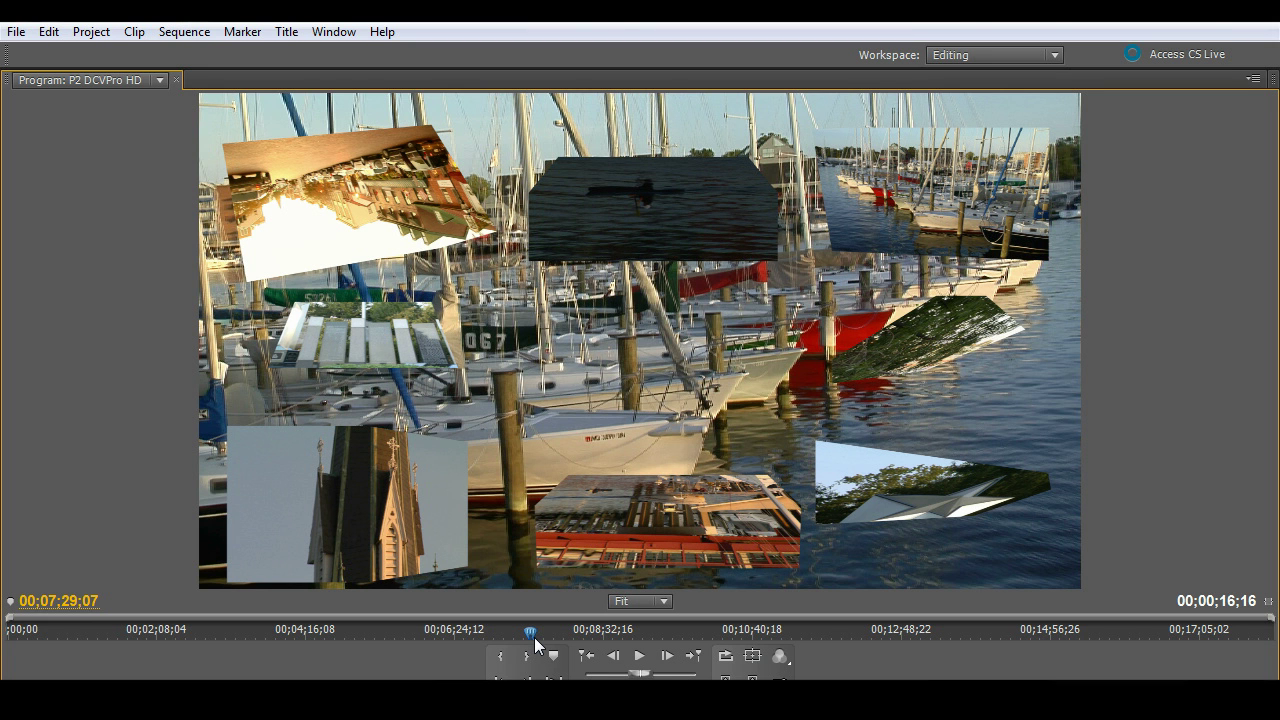
pyautogui.moveTo(530, 633); pyautogui.dragTo(566, 636)
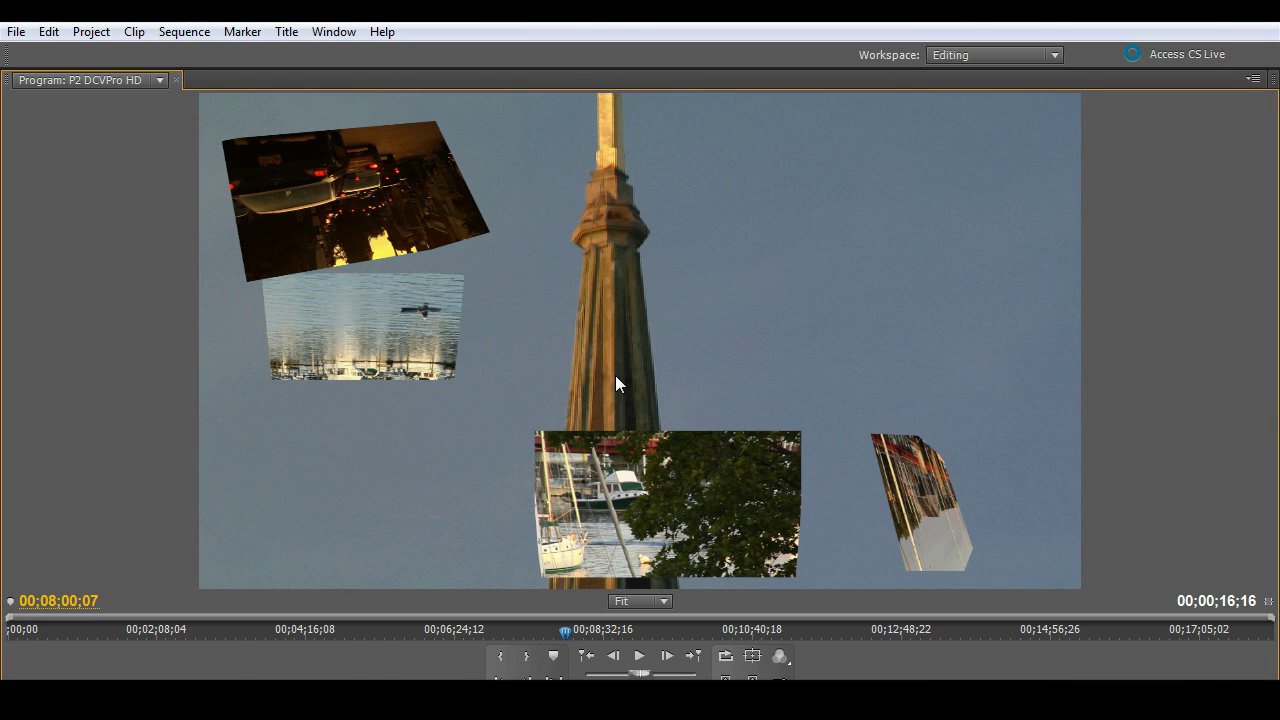
pyautogui.press('`')
pyautogui.click(901, 518)
pyautogui.moveTo(901, 518)
pyautogui.mouseDown()
pyautogui.moveTo(980, 540)
pyautogui.moveTo(897, 542)
pyautogui.mouseUp()
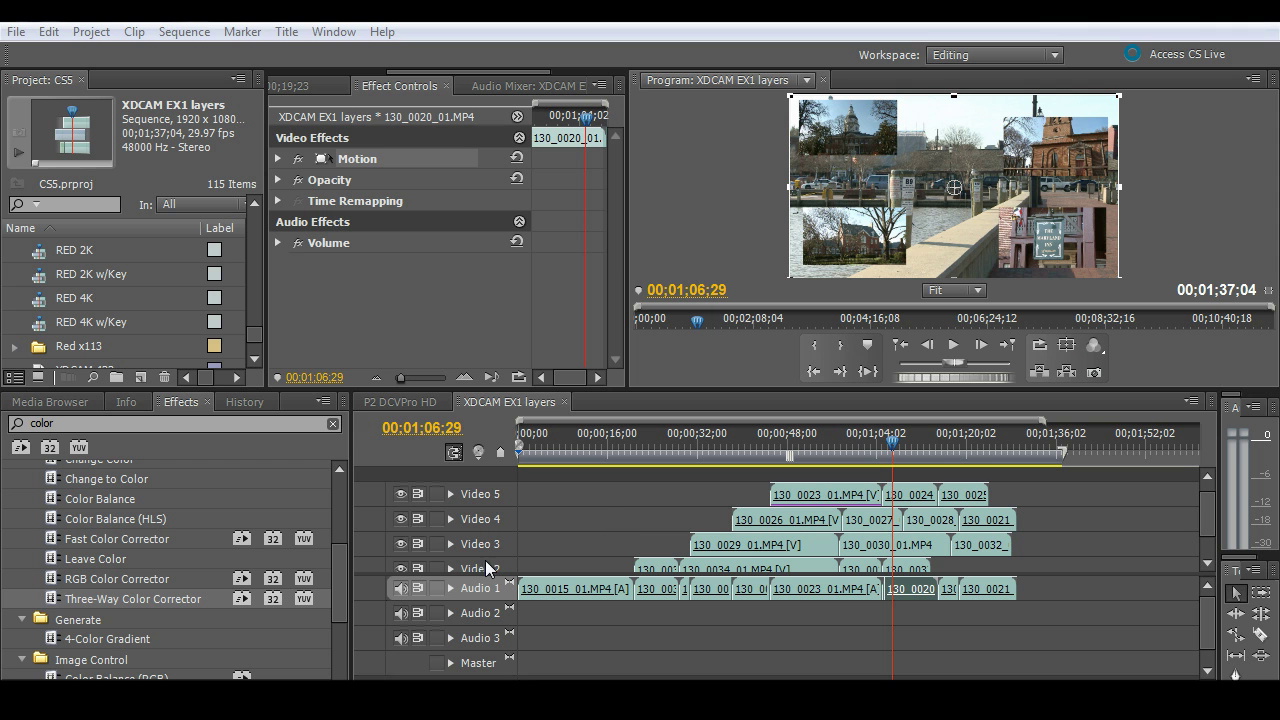
# - Apply Three-Way Color Corrector to 130_0020_01.MP4, tint highlights pink (magnitude 100, angle -43.6°), and play it
pyautogui.moveTo(98, 593); pyautogui.dragTo(919, 598)
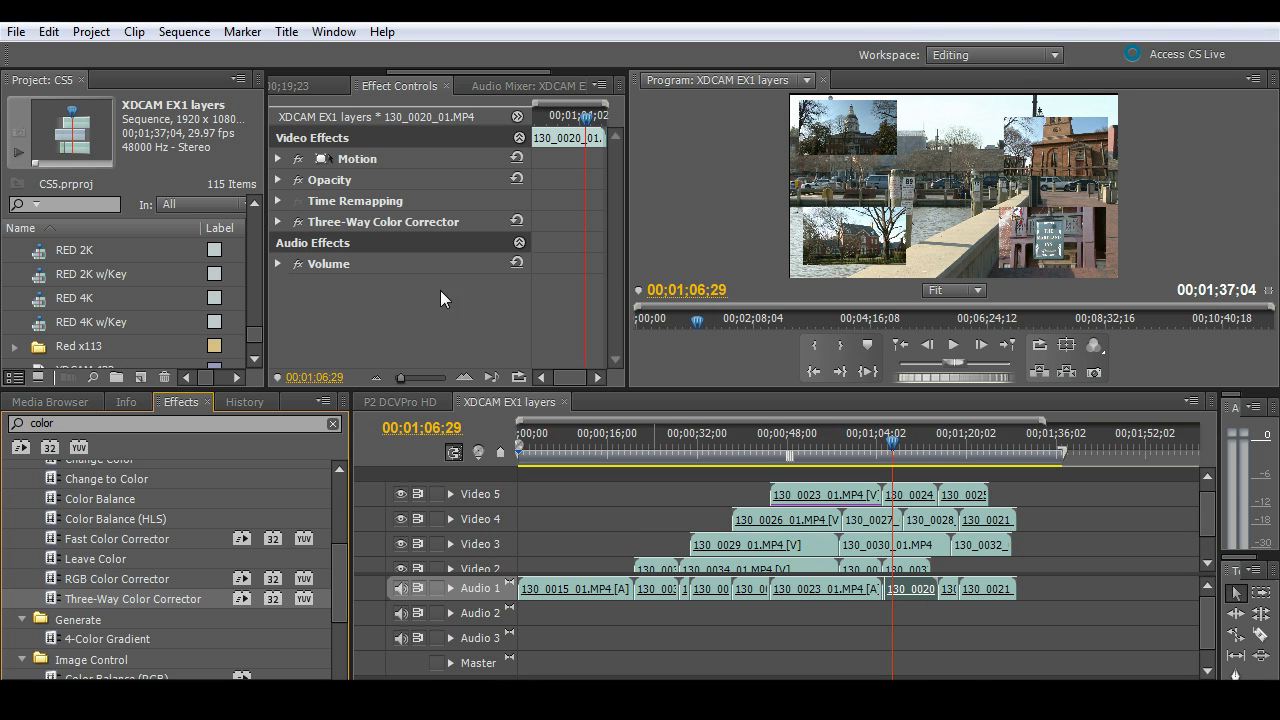
pyautogui.click(277, 221)
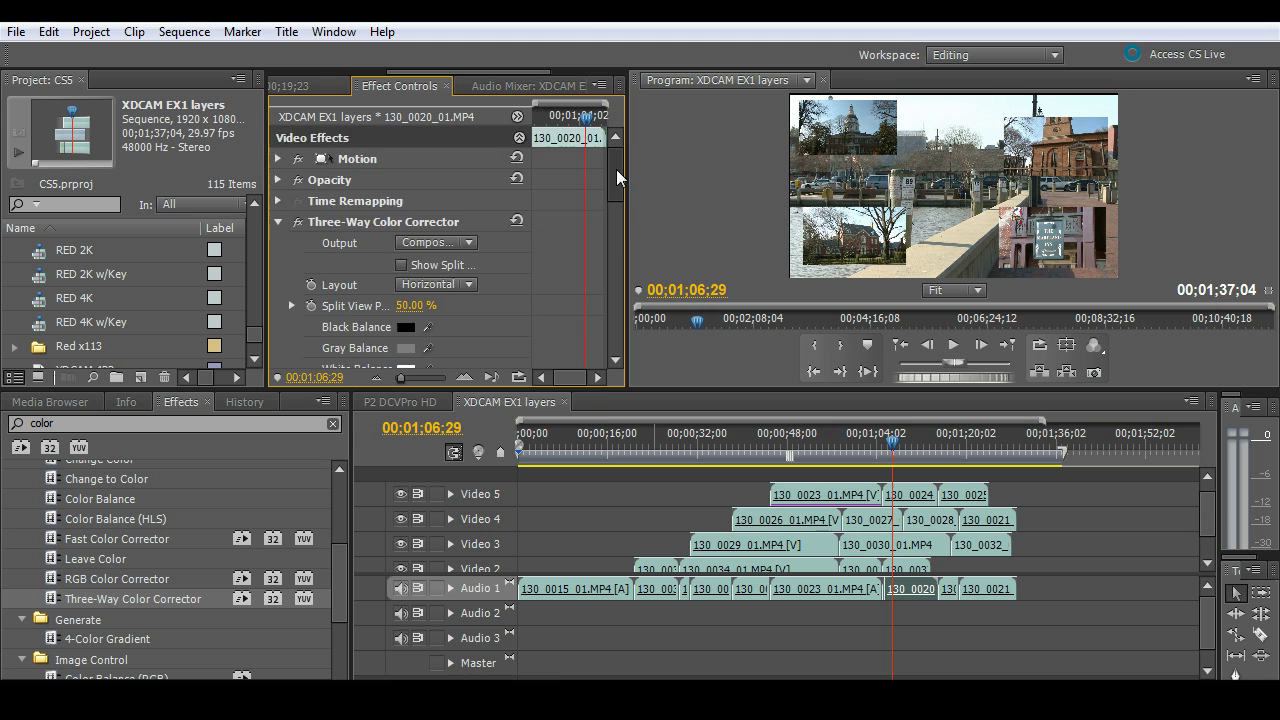
pyautogui.scroll(-5, 612, 190)
pyautogui.moveTo(622, 217); pyautogui.dragTo(619, 226)
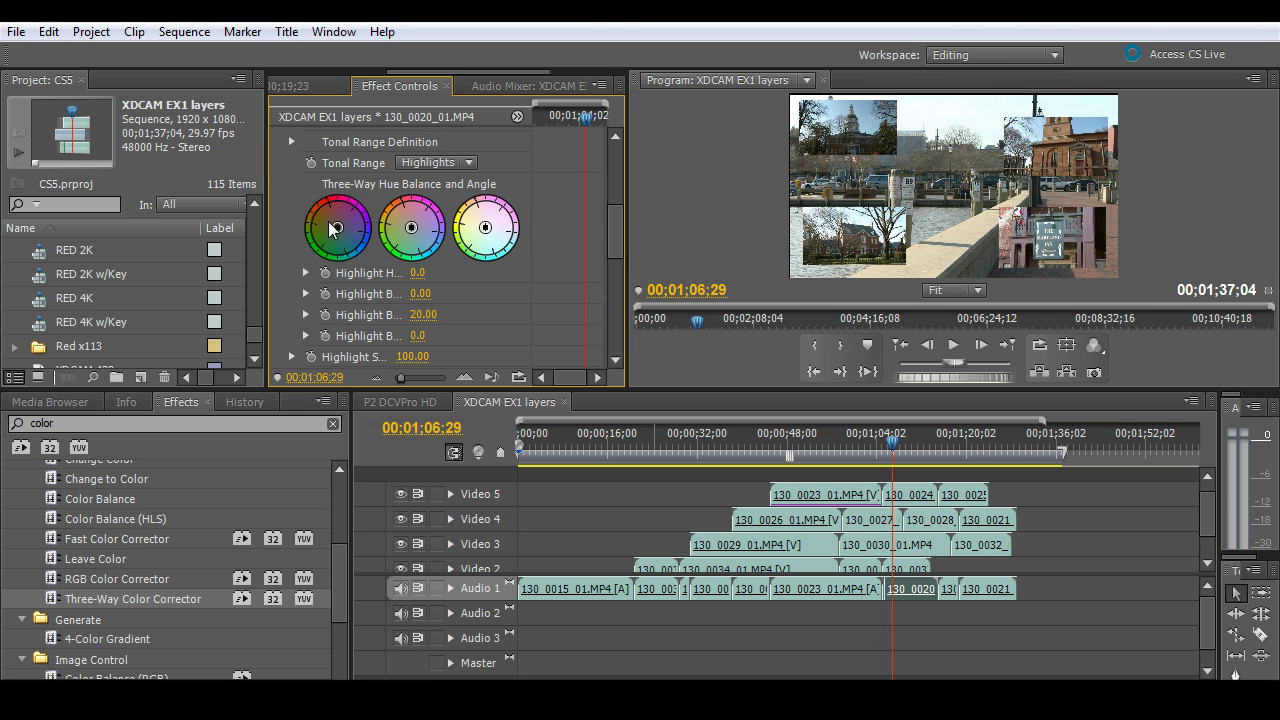
pyautogui.moveTo(485, 227); pyautogui.dragTo(508, 218)
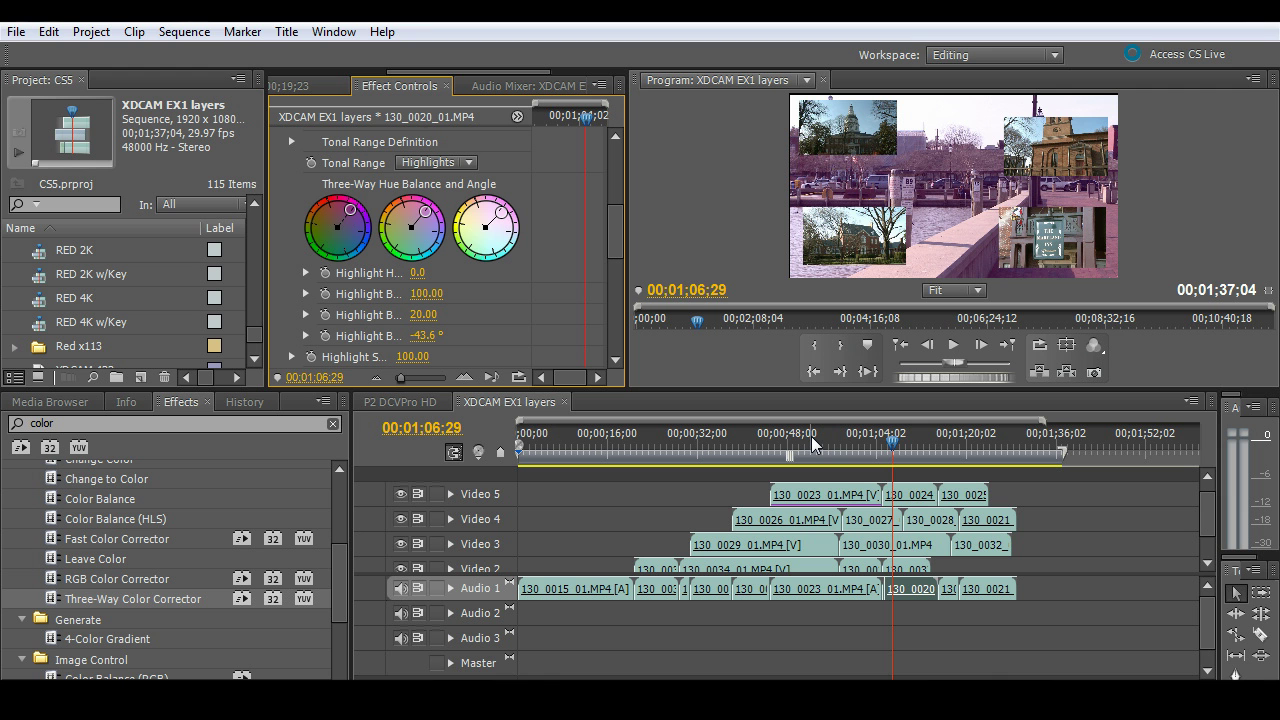
pyautogui.press('space')
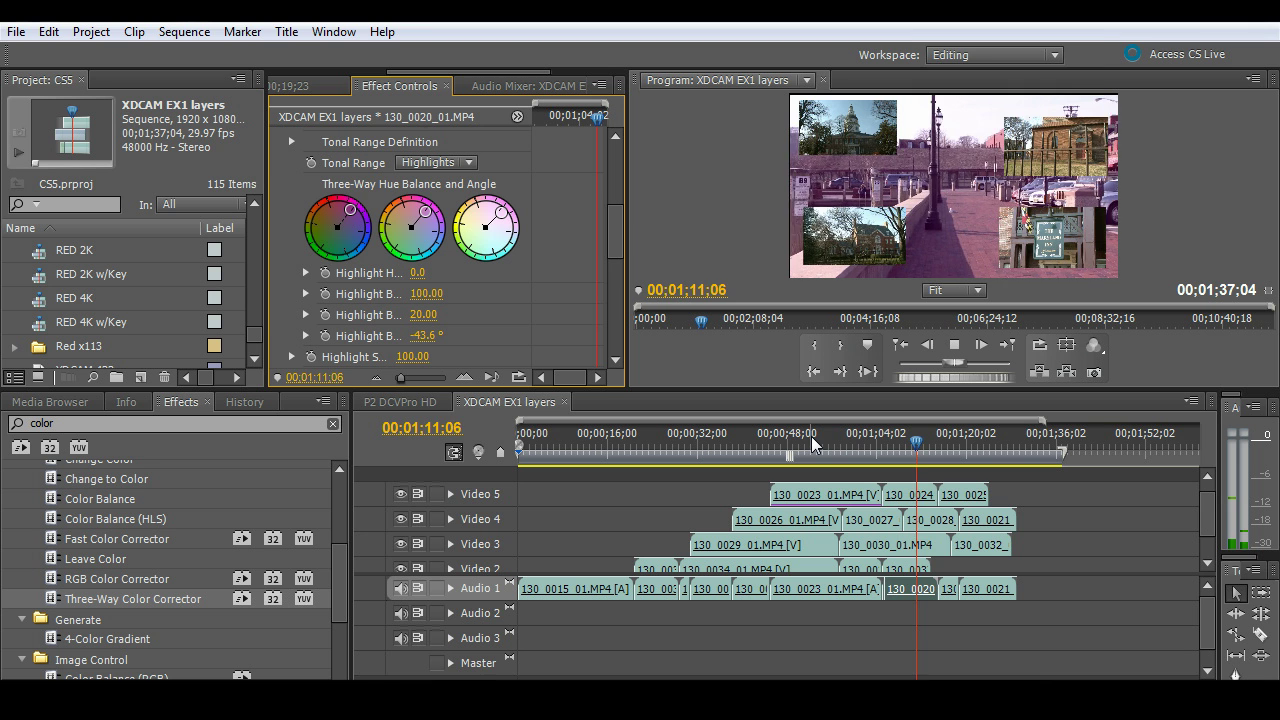
pyautogui.press('space')
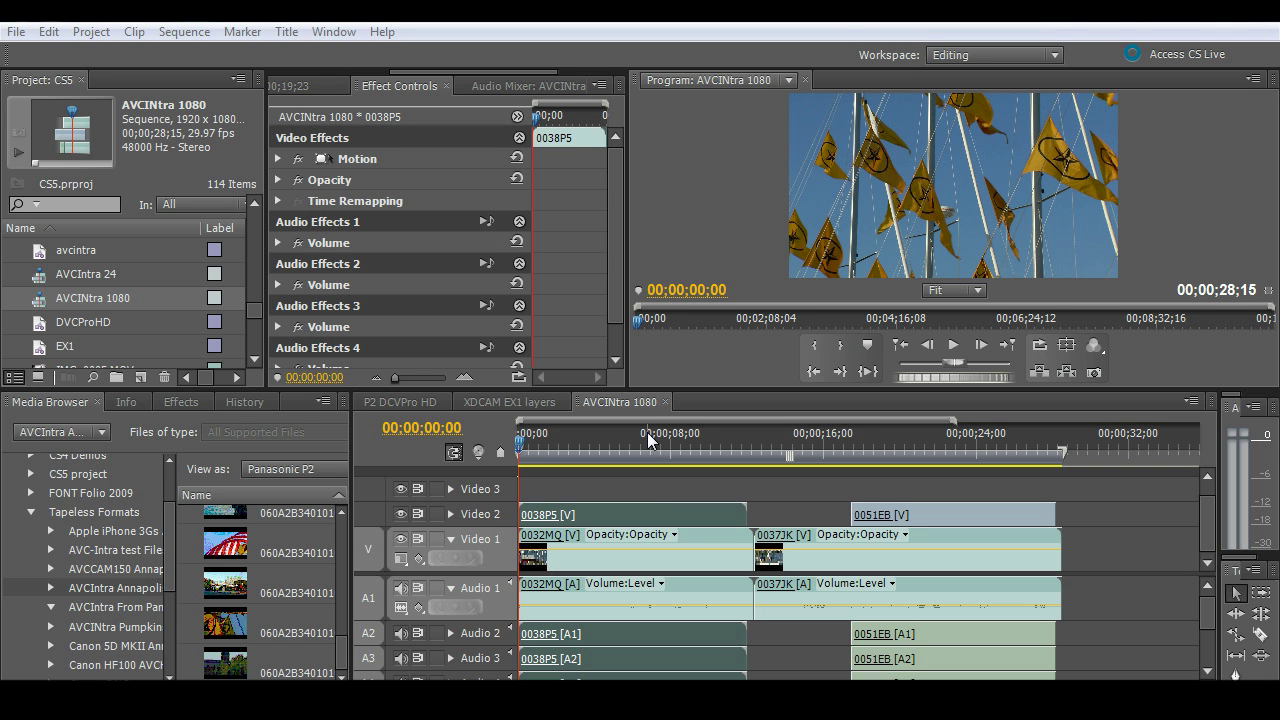
# - Apply Ultra Key to clip 0038P5, sample the blue sky as key color, and set it to Aggressive
pyautogui.click(198, 401)
pyautogui.moveTo(50, 575); pyautogui.dragTo(585, 525)
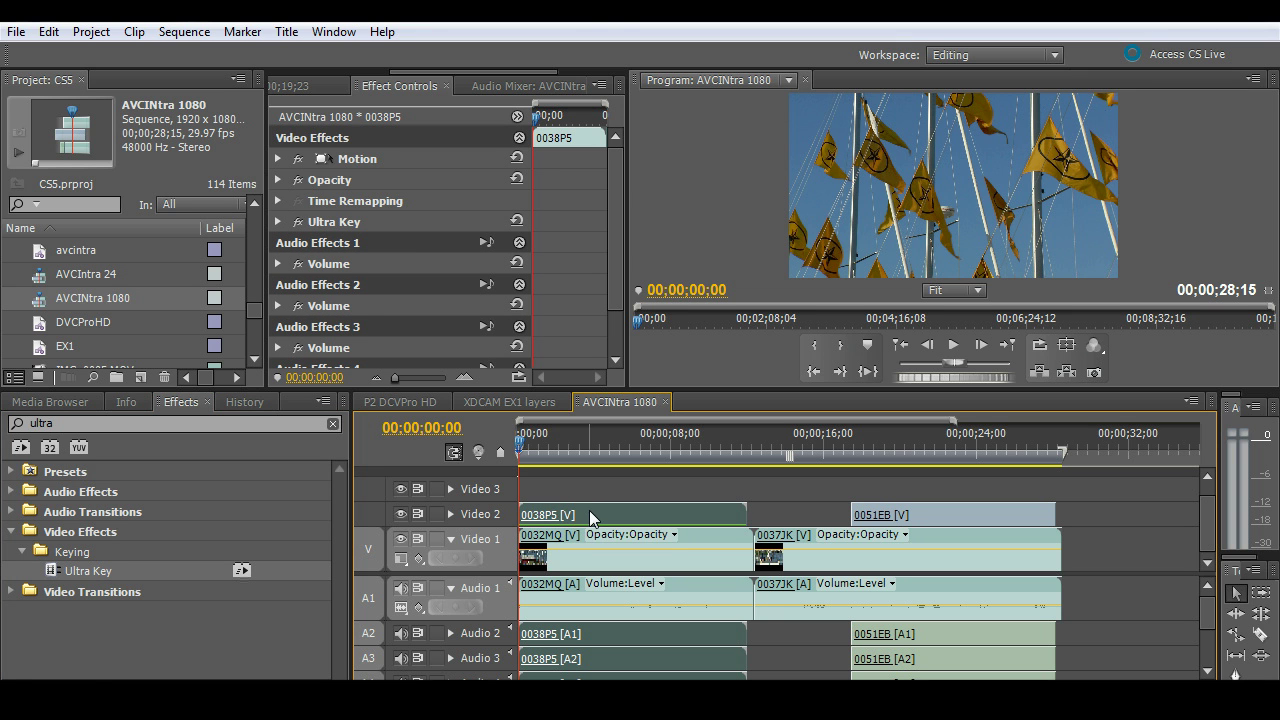
pyautogui.click(279, 223)
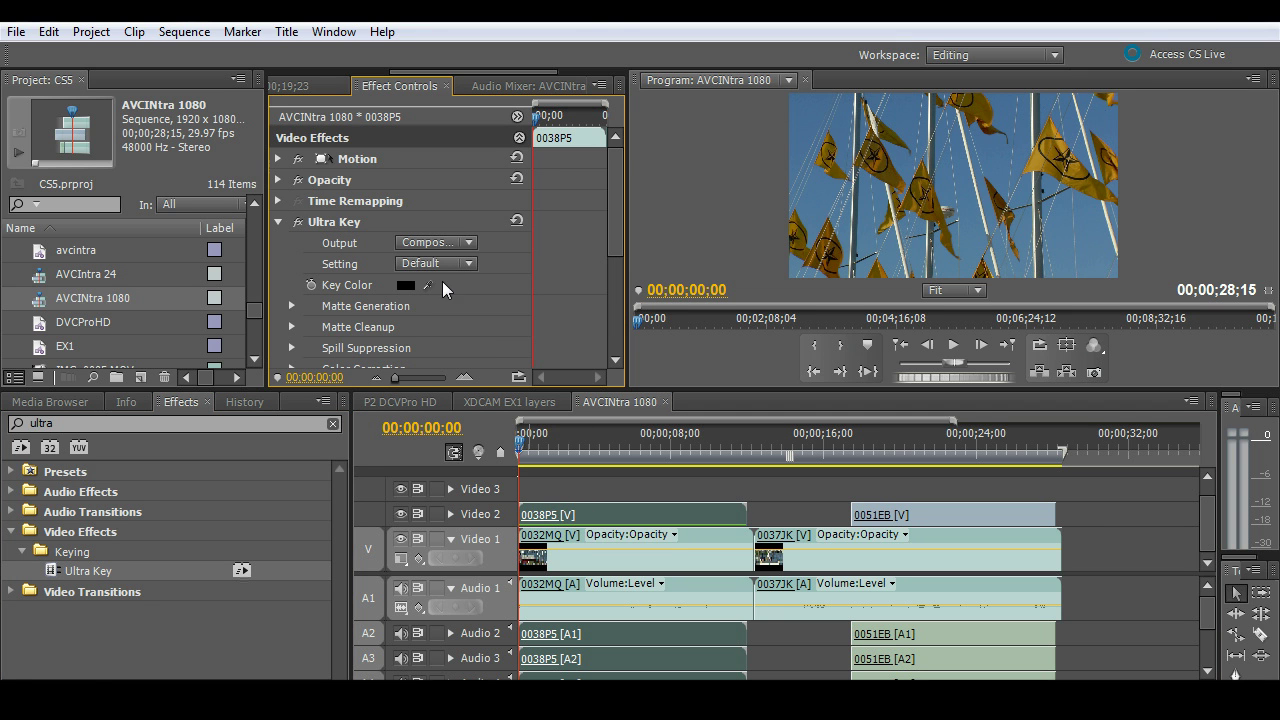
pyautogui.moveTo(427, 285); pyautogui.dragTo(812, 114)
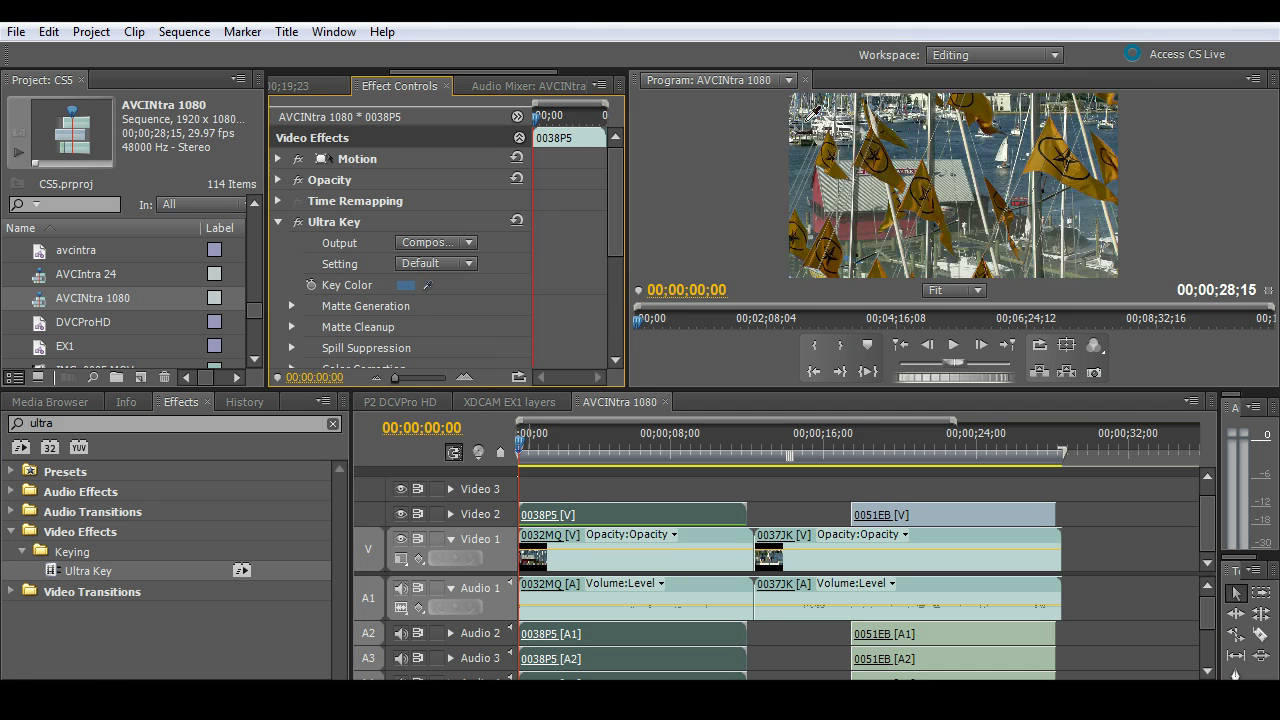
pyautogui.click(469, 264)
pyautogui.click(469, 330)
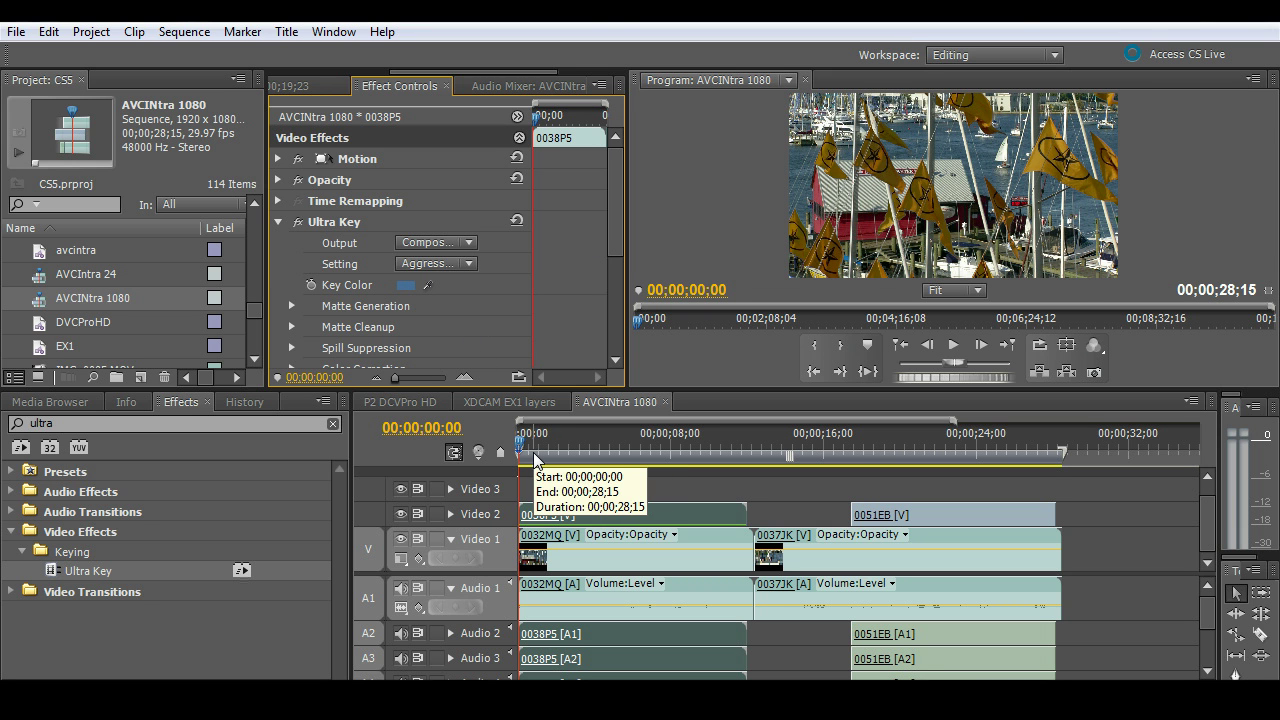
# - Preview the keyed result in a maximized Program monitor, then restore the full editing layout
pyautogui.press('`')
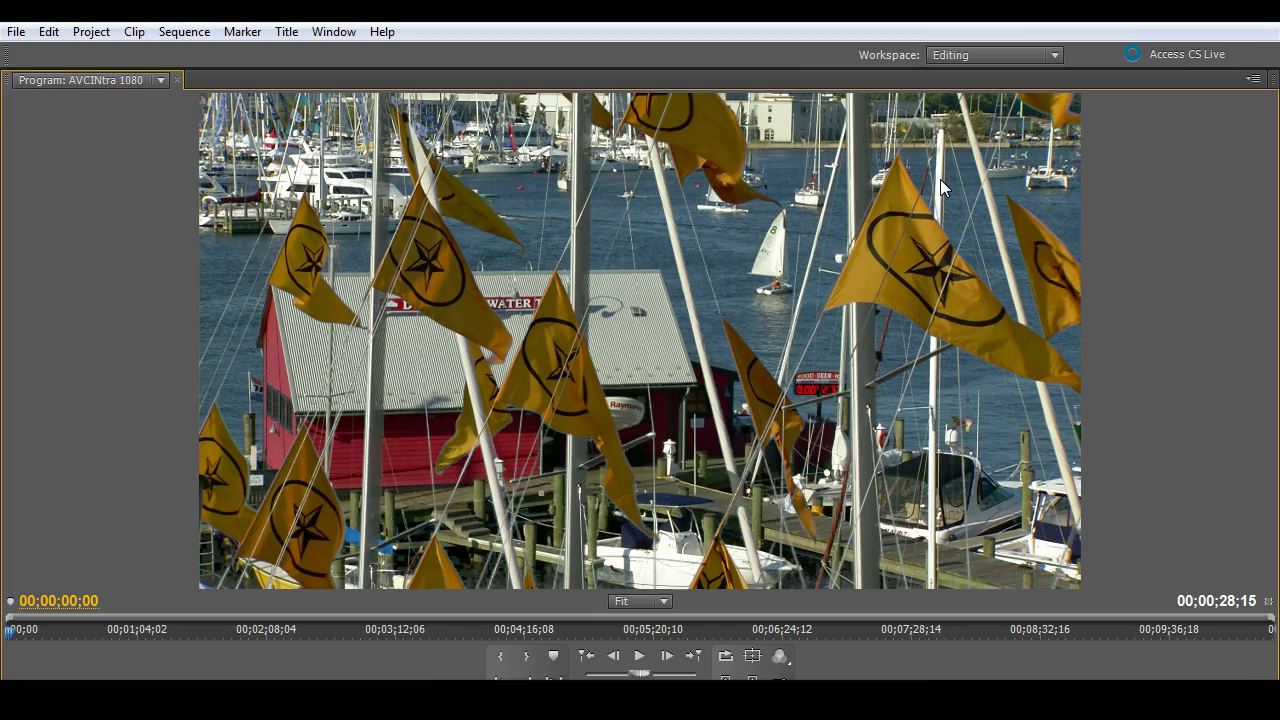
pyautogui.press('space')
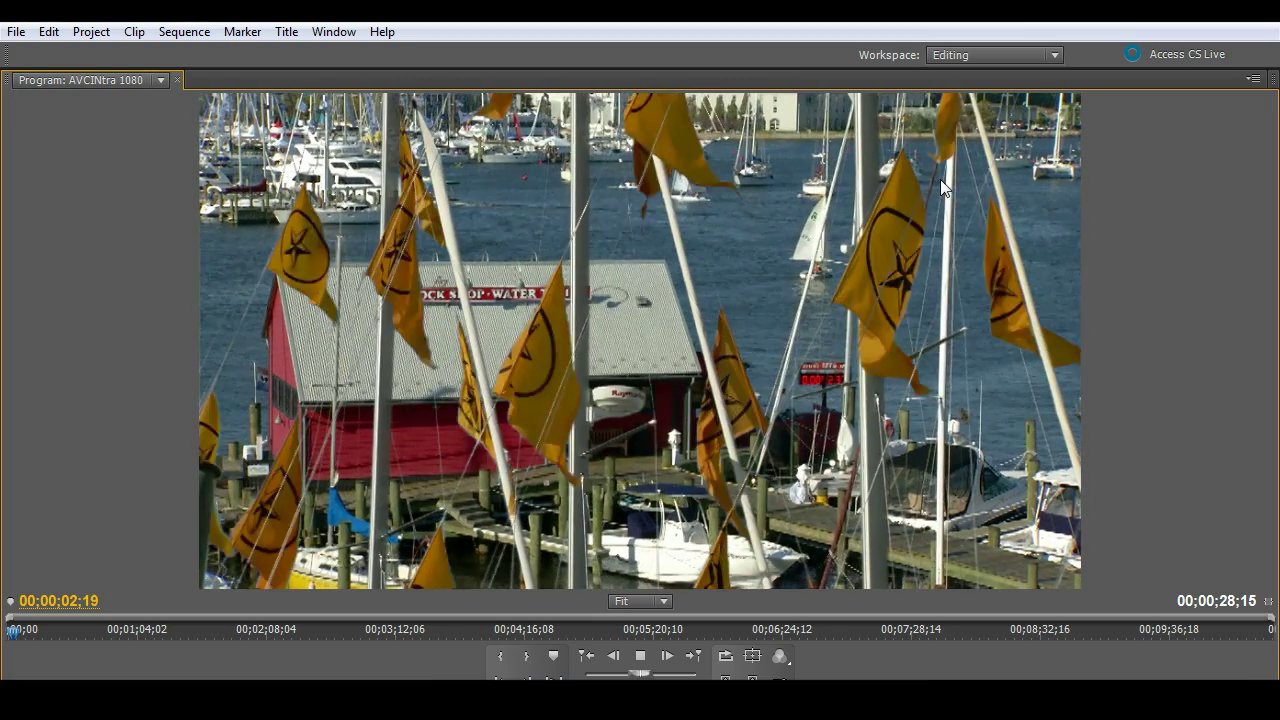
pyautogui.press('space')
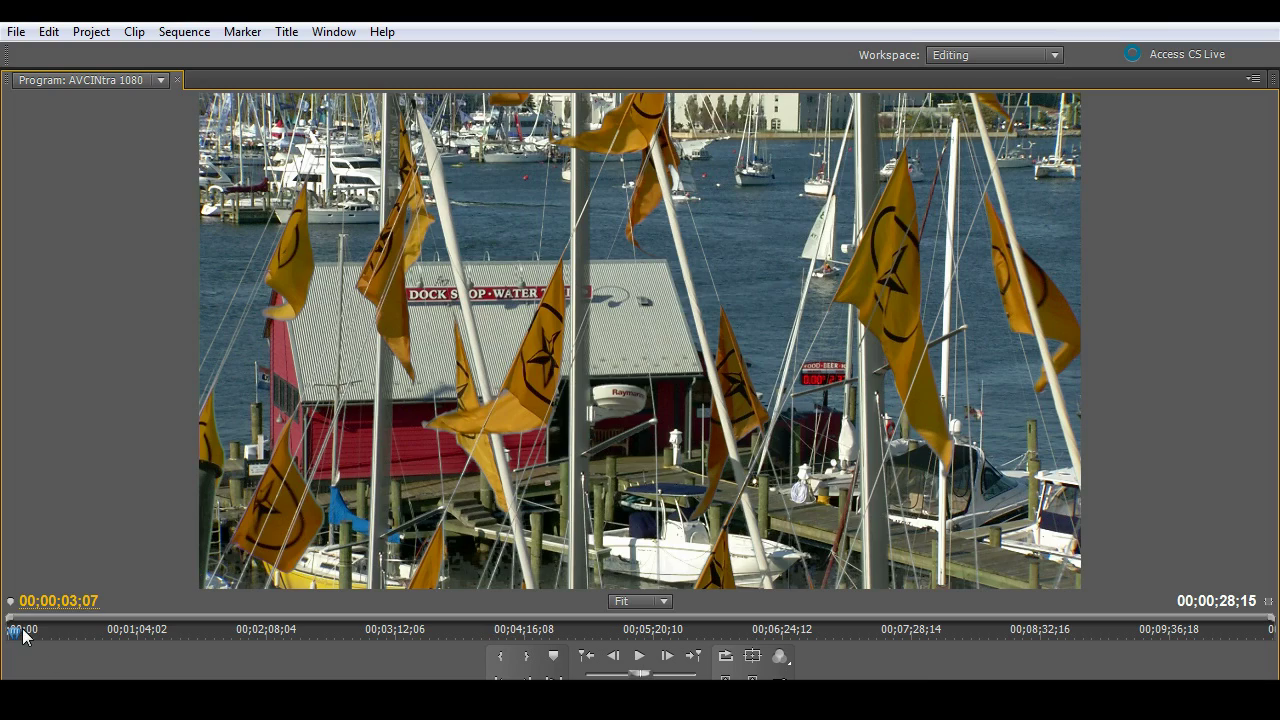
pyautogui.moveTo(13, 630); pyautogui.dragTo(35, 633)
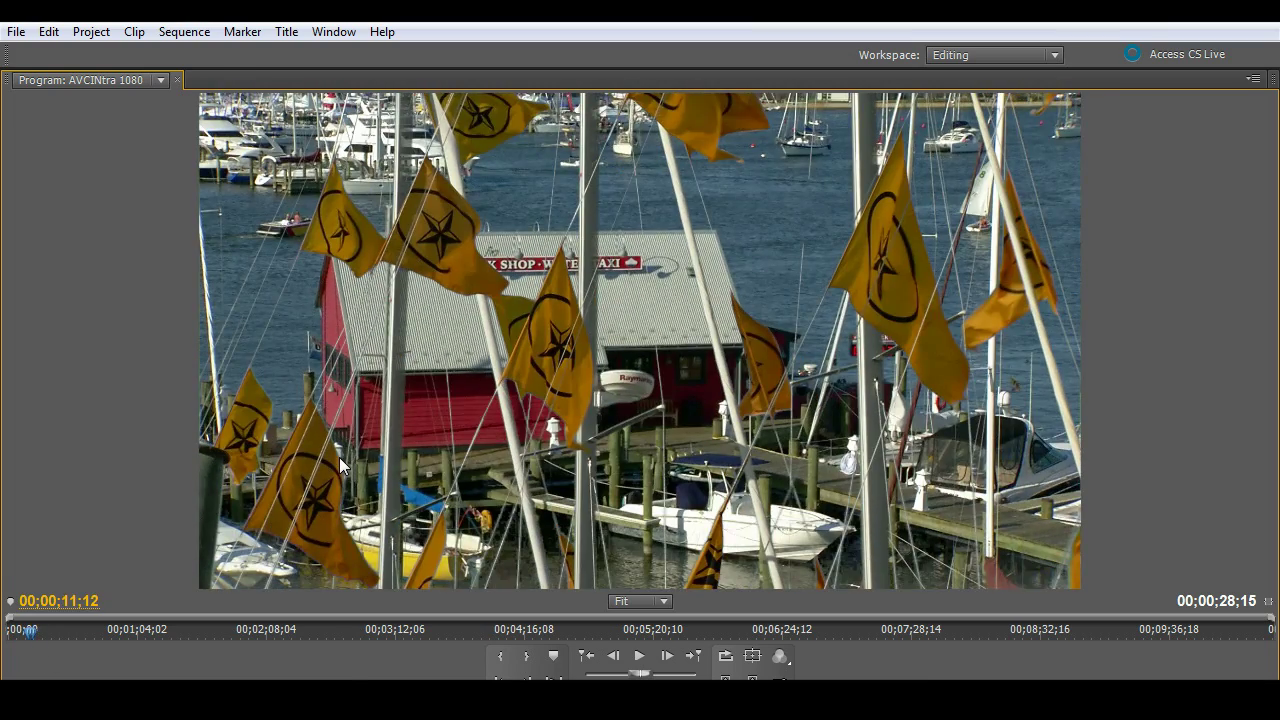
pyautogui.press('`')
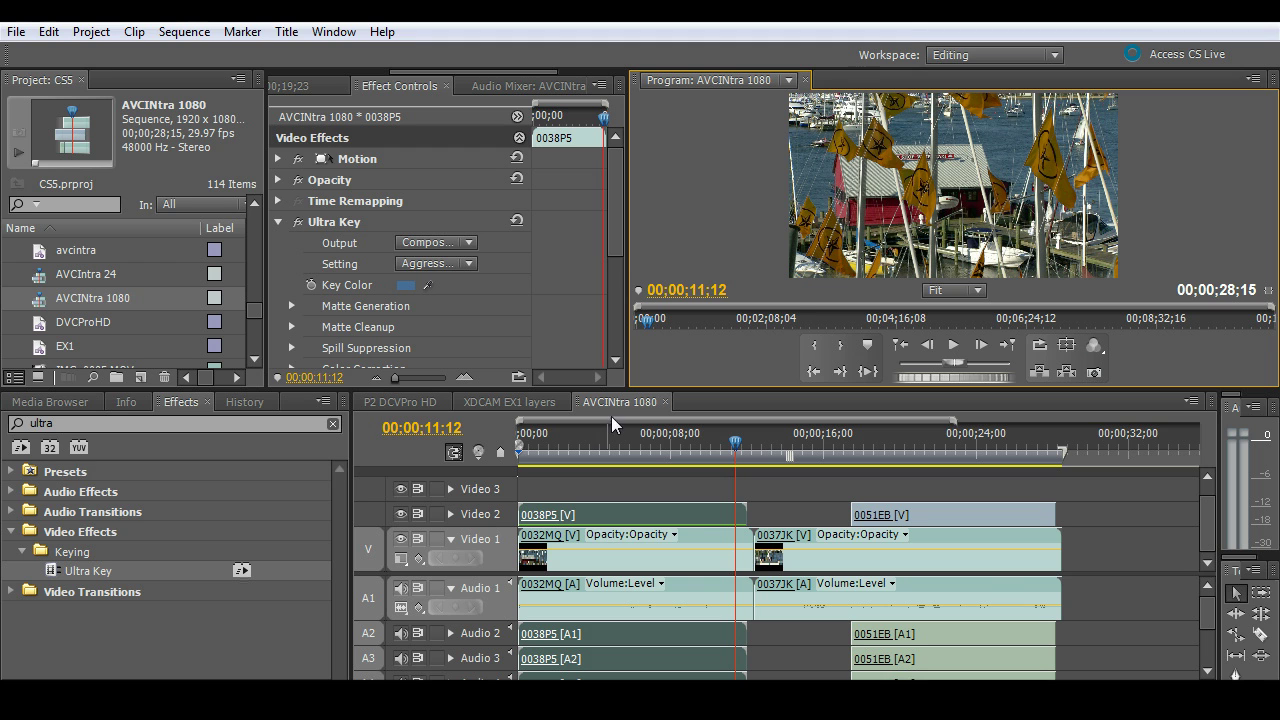
# - Move clip 0038P5 onto Video 3 above 0051EB and play the composite from about 00;00;18;15
pyautogui.moveTo(737, 448); pyautogui.dragTo(923, 497)
pyautogui.moveTo(860, 450); pyautogui.dragTo(963, 460)
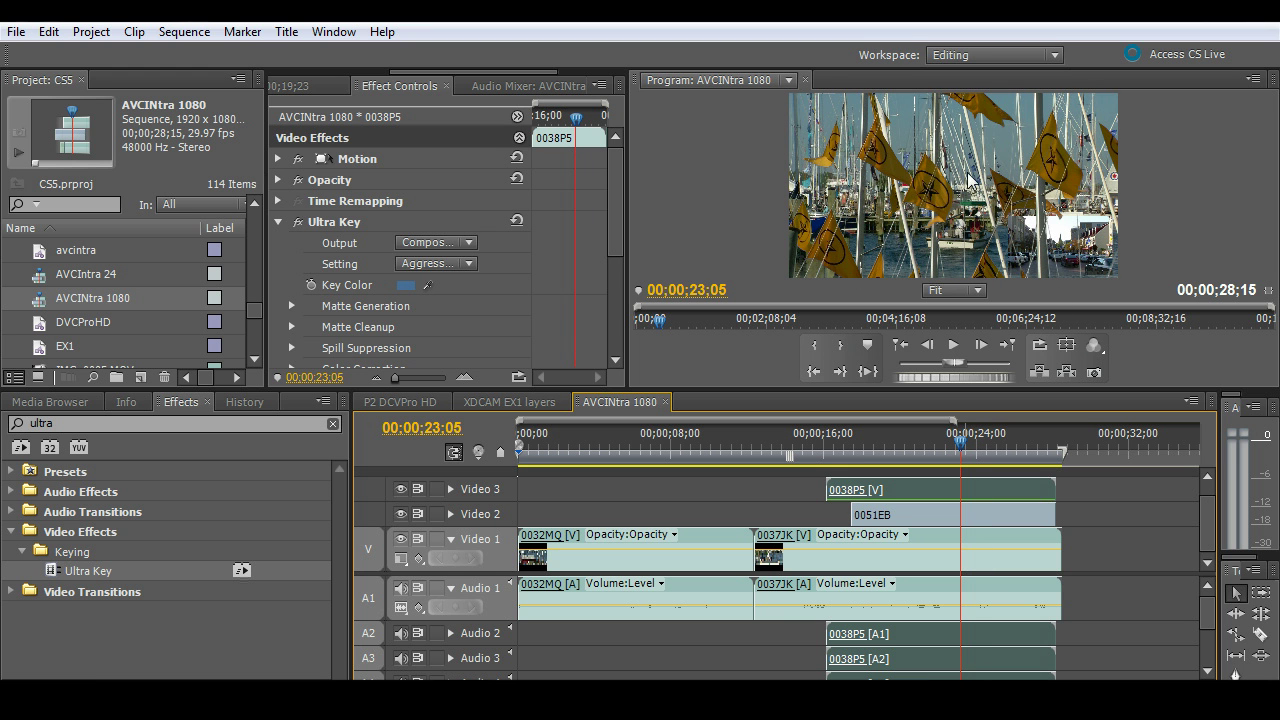
pyautogui.moveTo(969, 450); pyautogui.dragTo(872, 455)
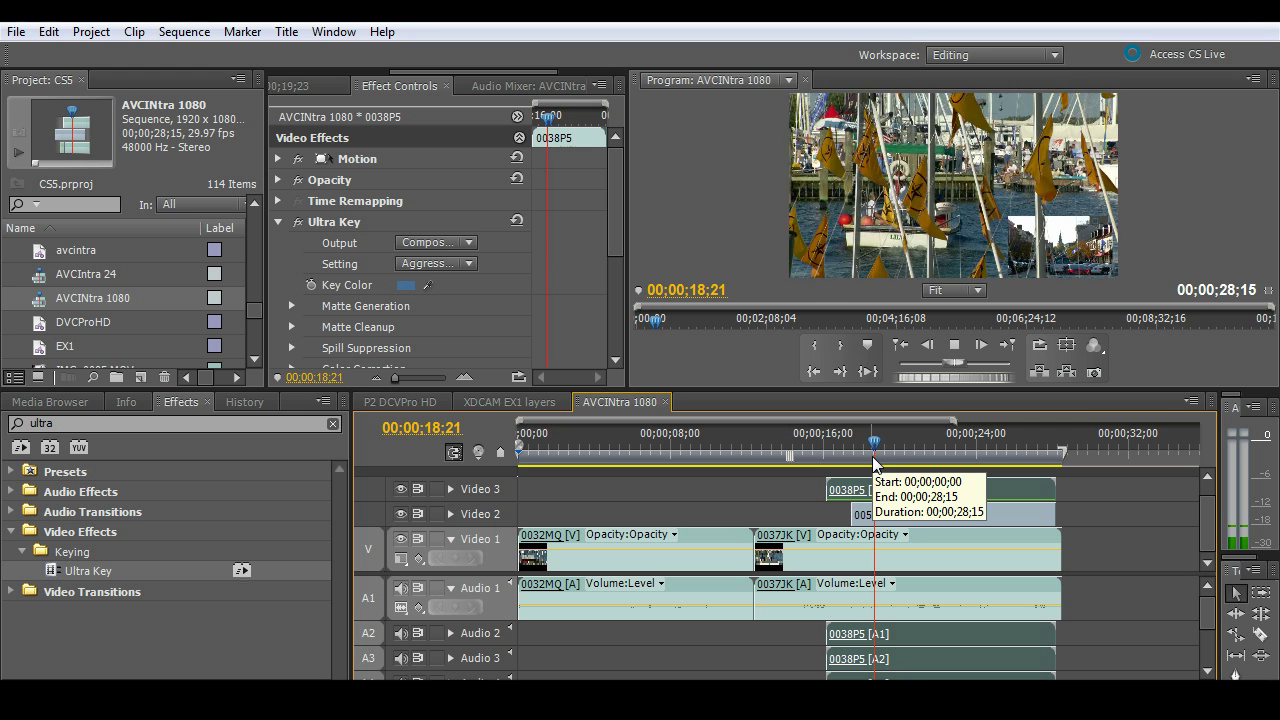
pyautogui.press('space')
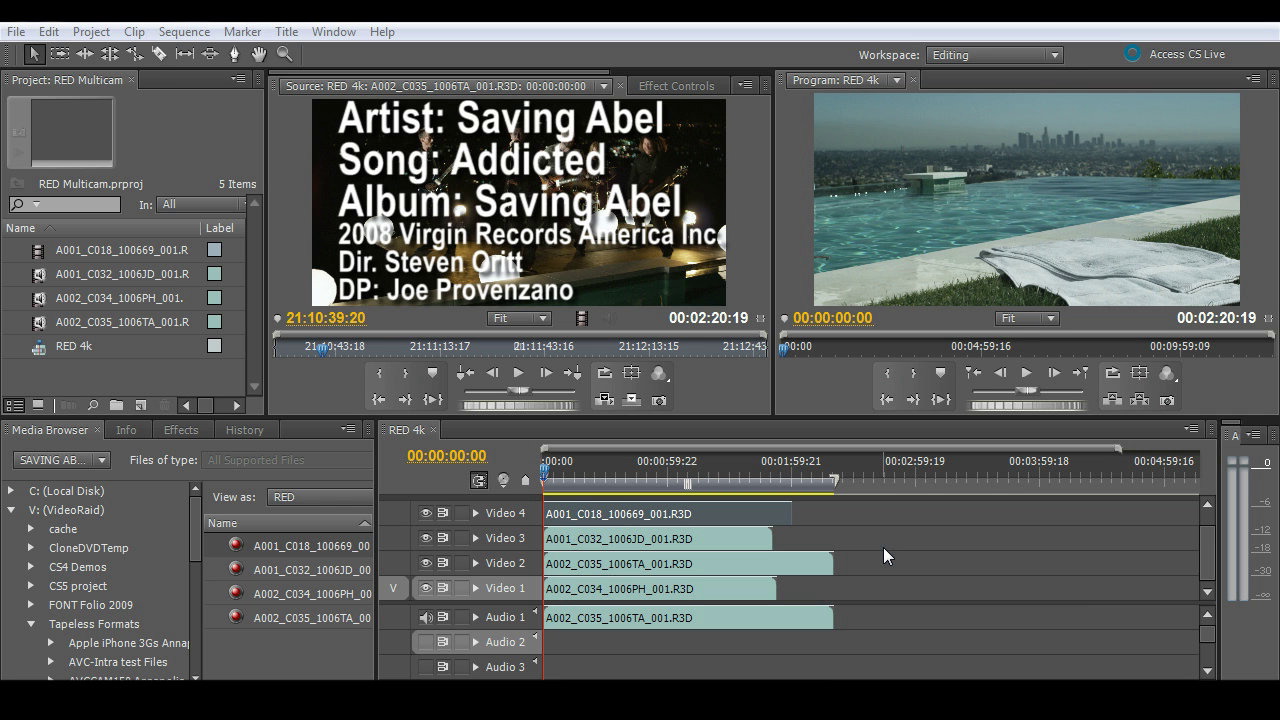
# - Create a new sequence named REDMC
pyautogui.click(16, 32)
pyautogui.moveTo(60, 54)
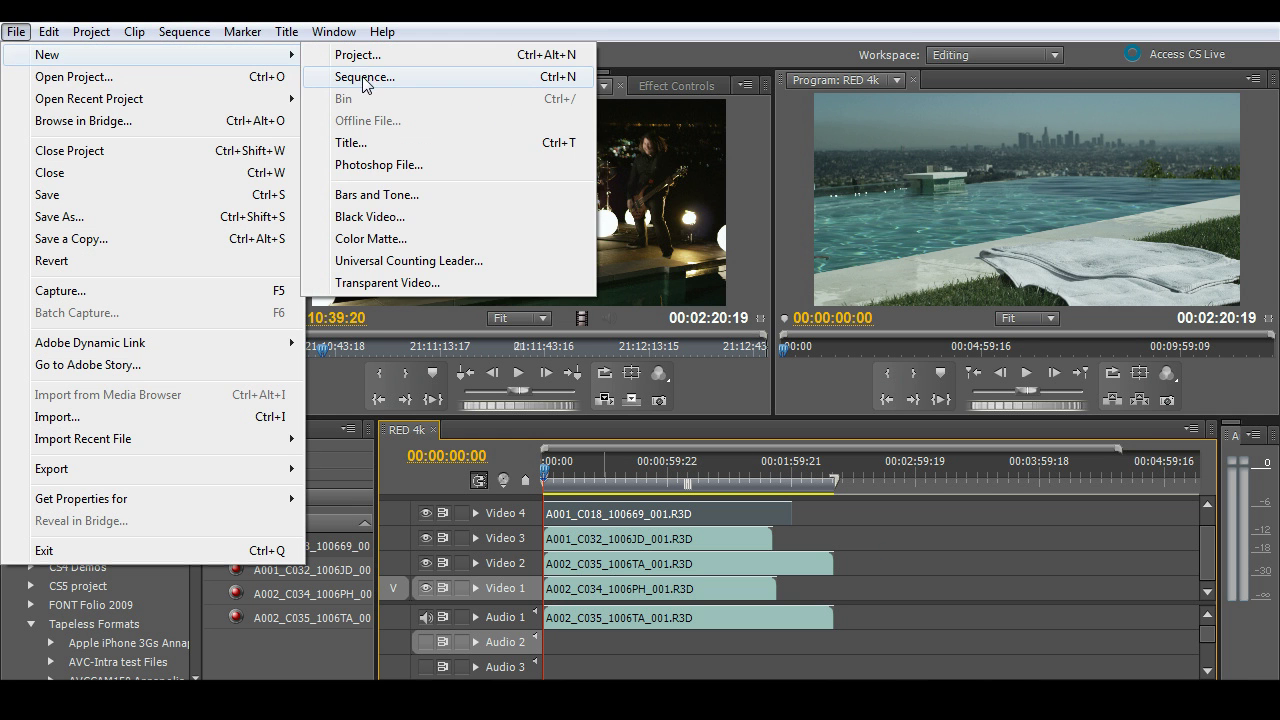
pyautogui.click(366, 77)
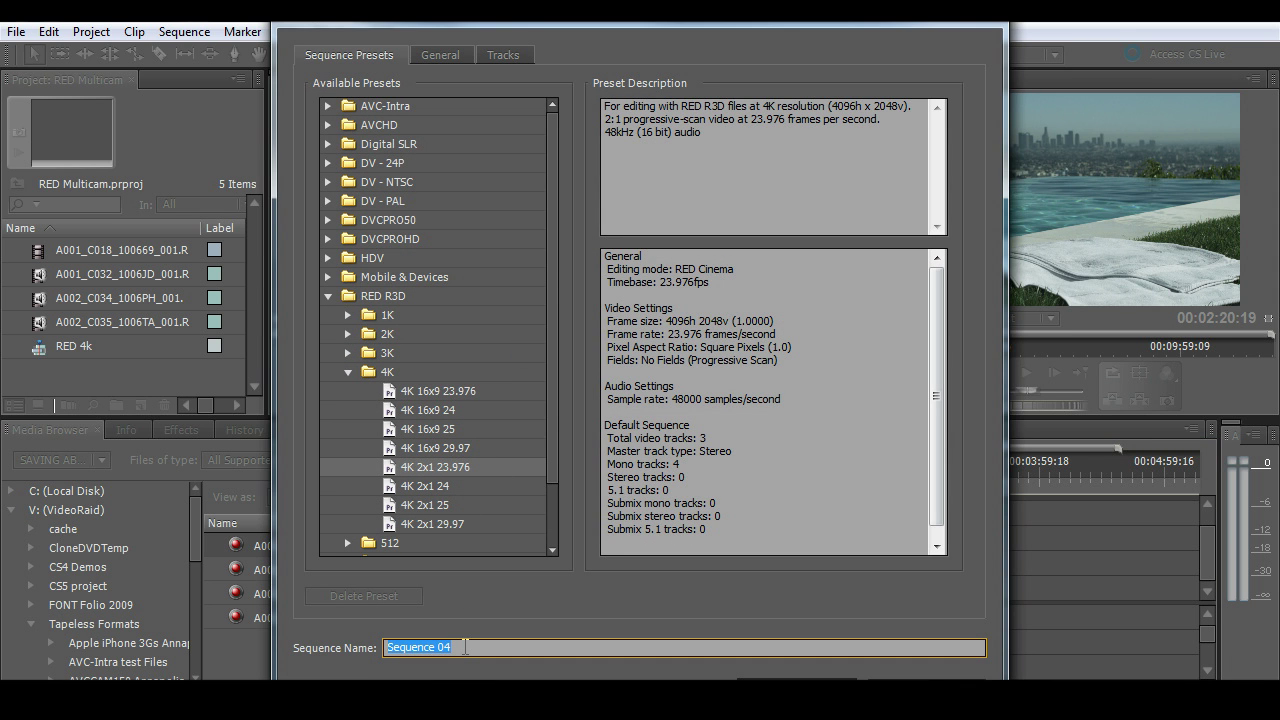
pyautogui.write('REDMC')
pyautogui.press('Return')
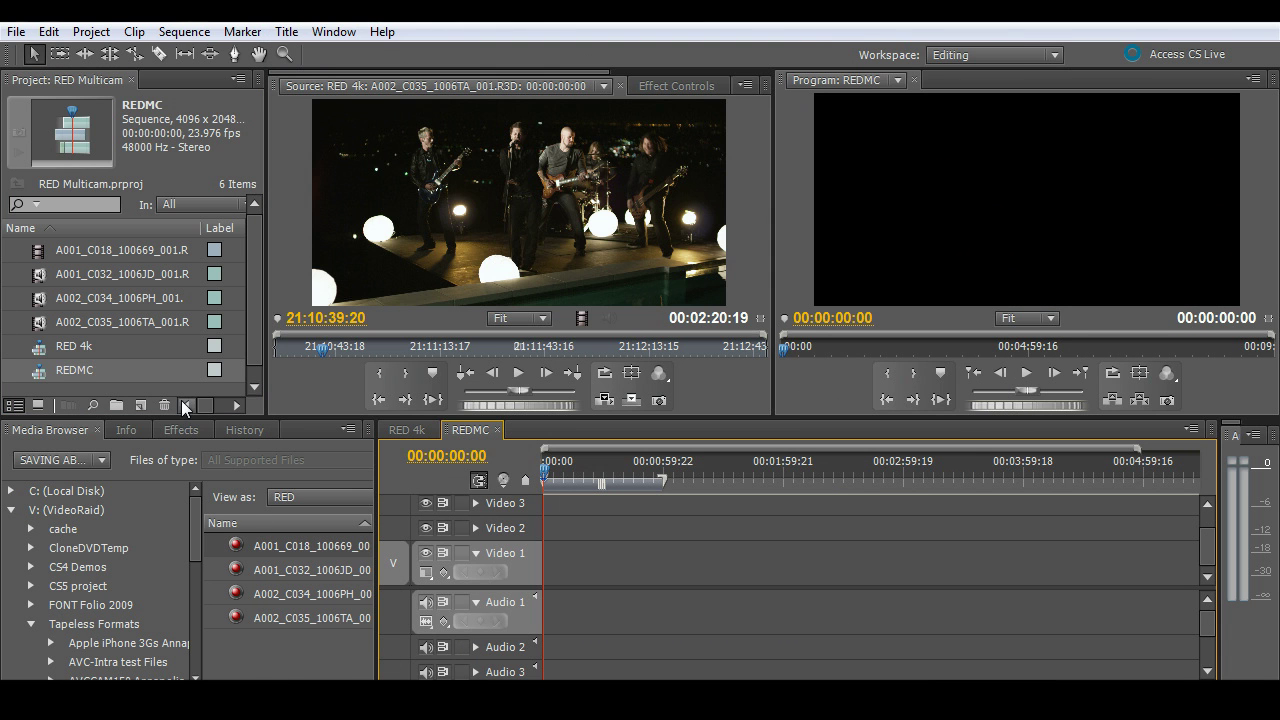
# - Place the RED 4k sequence on Video 1 of REDMC and enable multi-camera on it
pyautogui.moveTo(38, 350); pyautogui.dragTo(597, 571)
pyautogui.click(650, 548)
pyautogui.click(777, 565)
pyautogui.rightClick(777, 565)
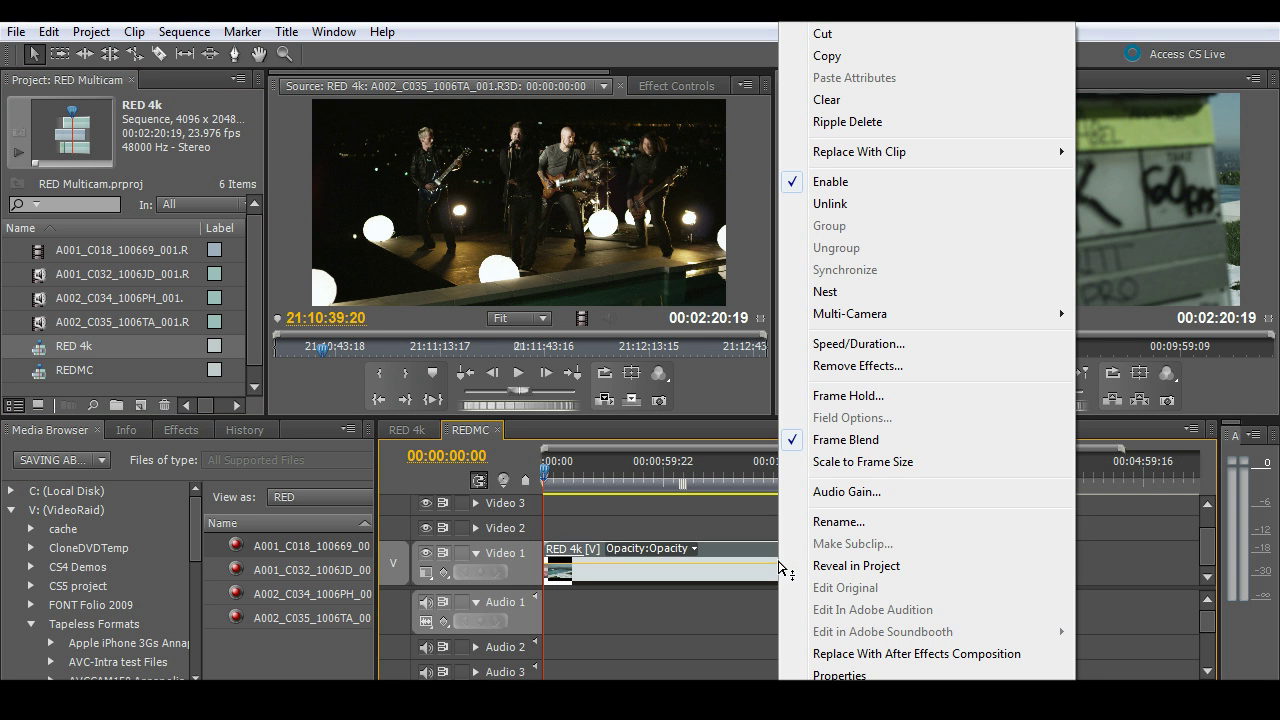
pyautogui.moveTo(960, 316)
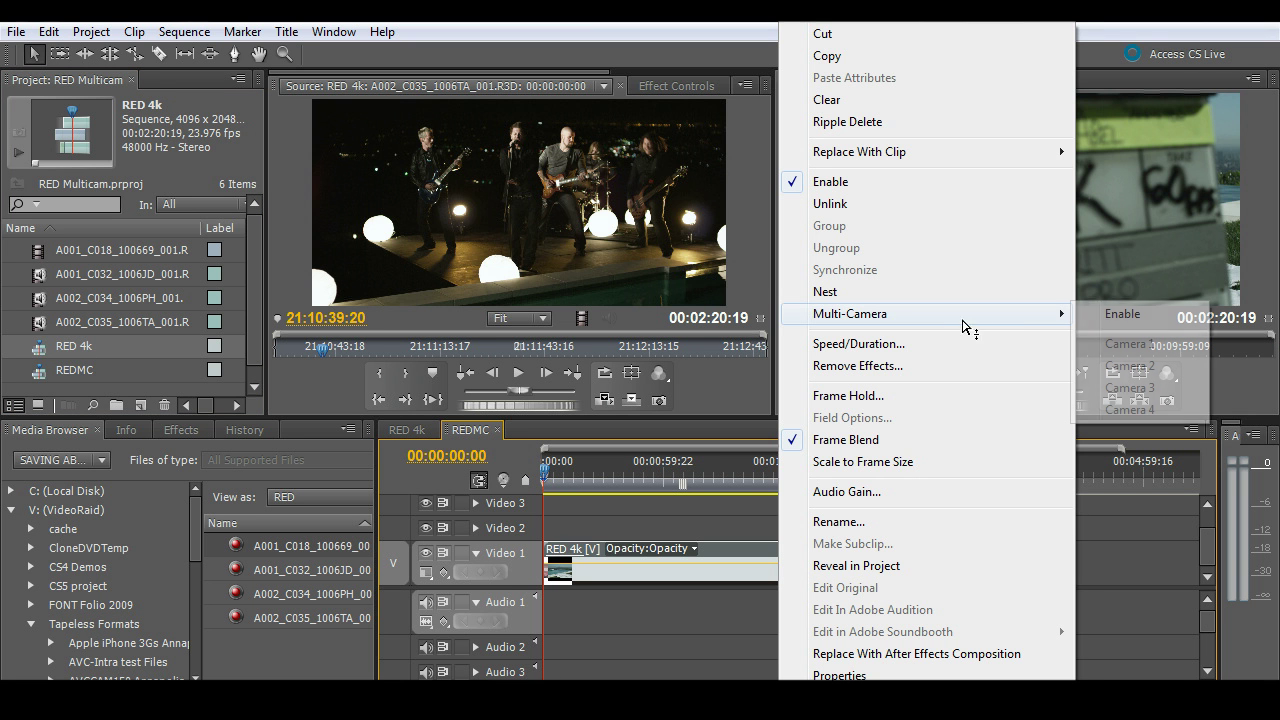
pyautogui.click(1117, 328)
pyautogui.click(333, 31)
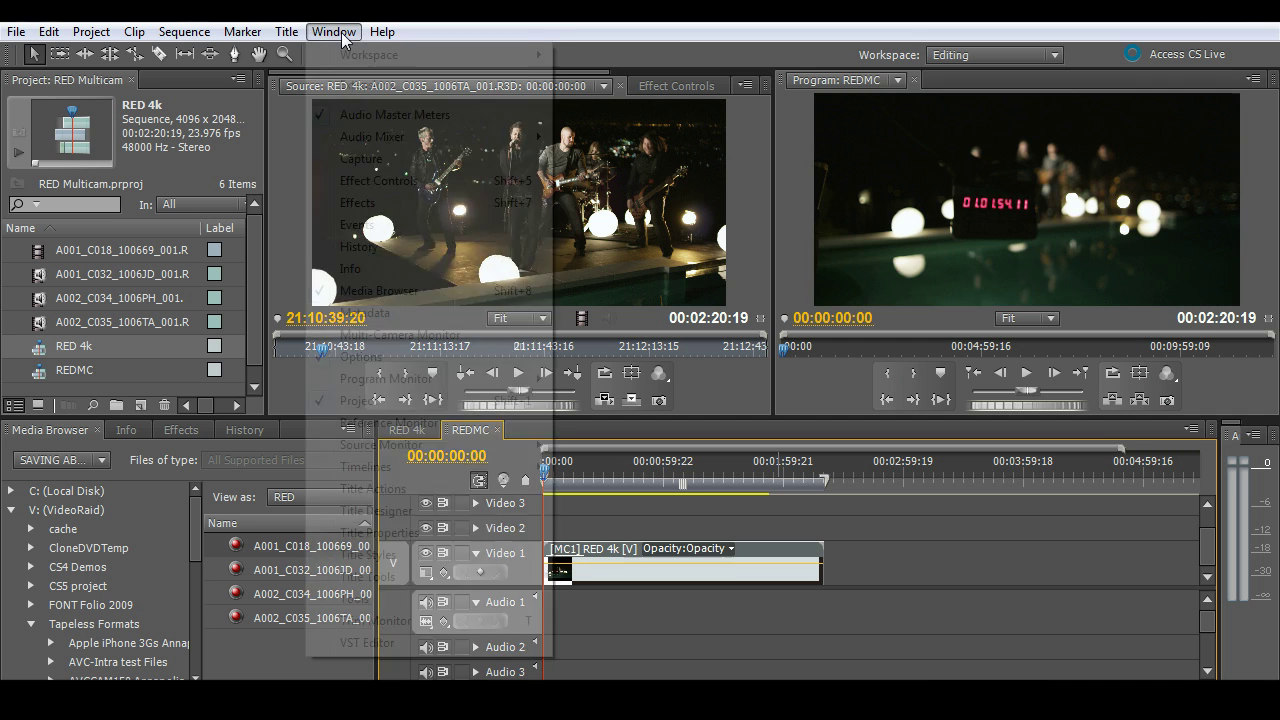
# - Open the Multi-Camera Monitor, start on camera 4 (the pool shot), and begin recording
pyautogui.click(423, 335)
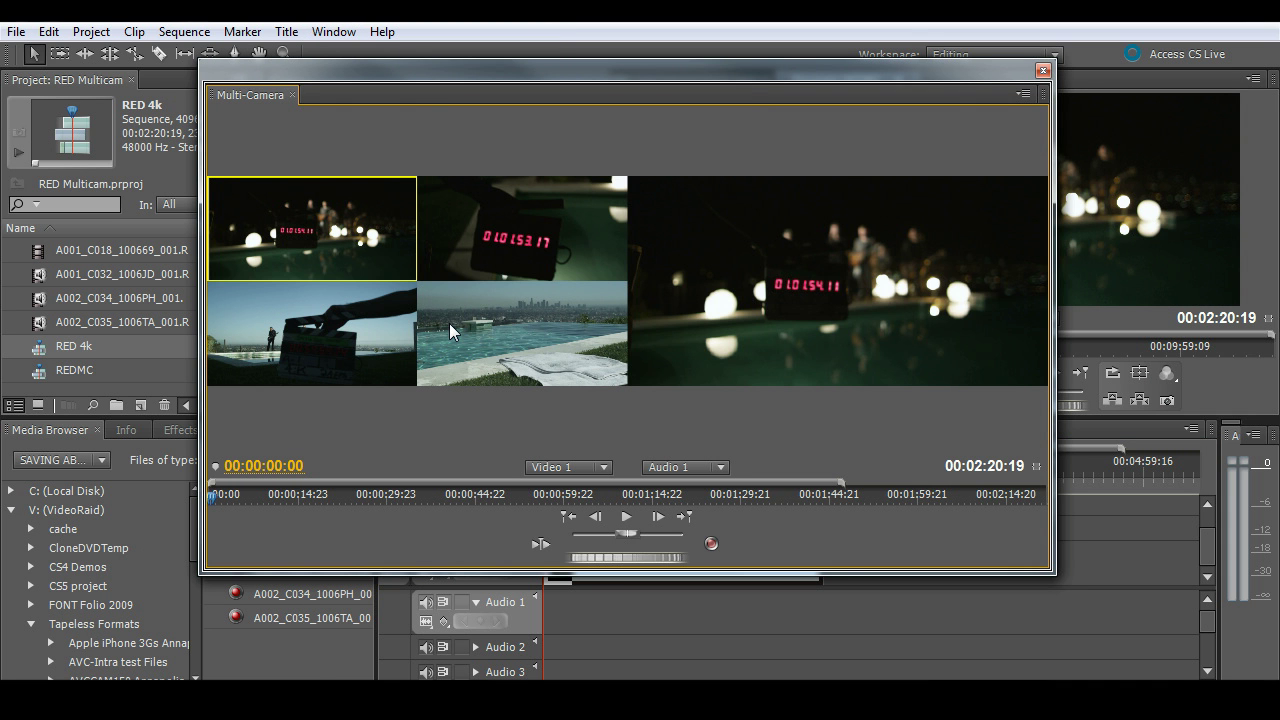
pyautogui.click(449, 323)
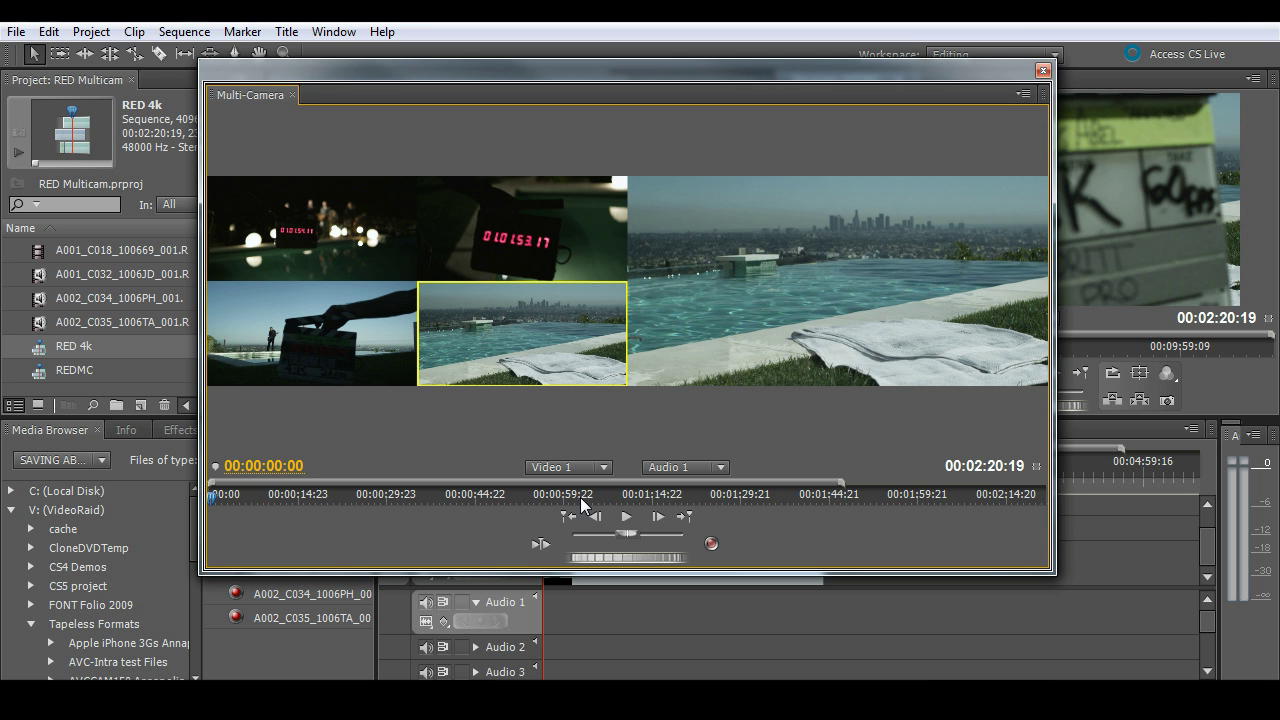
pyautogui.click(627, 520)
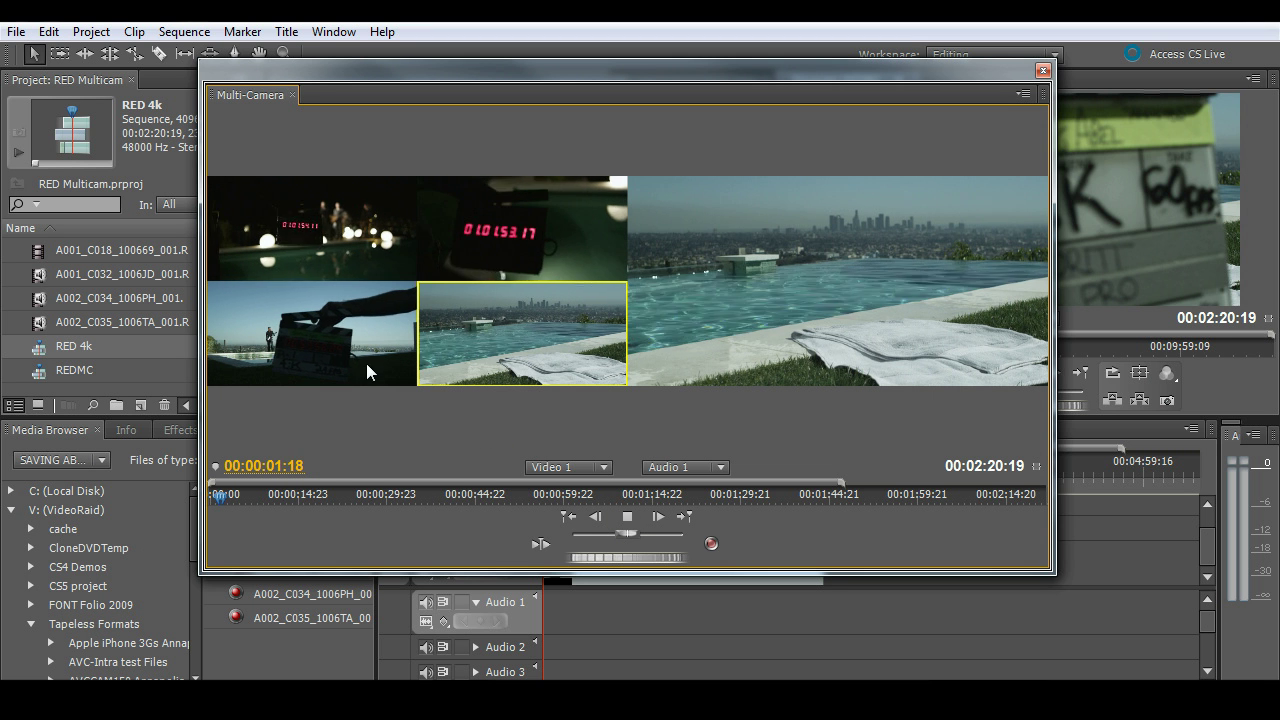
# - Cut live between cameras 3, 2, 4, 1, 3, 4, 2, 4, 3, then stop recording and review the cuts
pyautogui.click(336, 330)
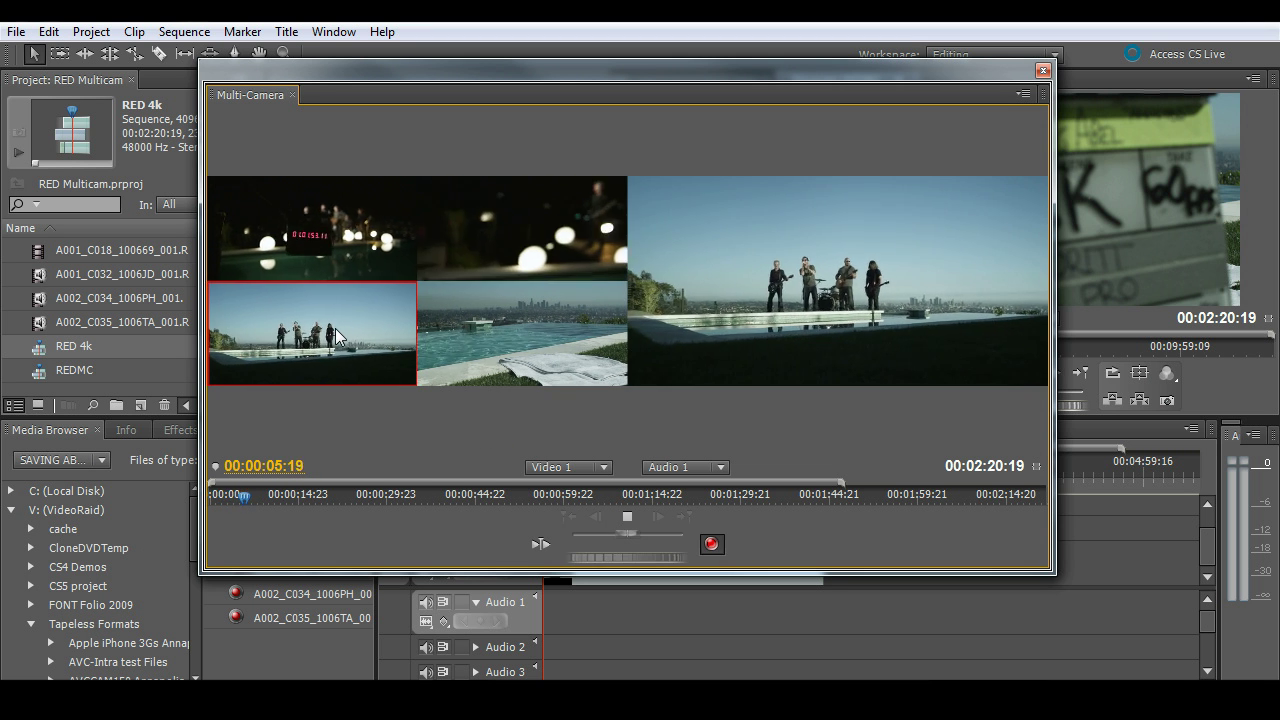
pyautogui.click(522, 230)
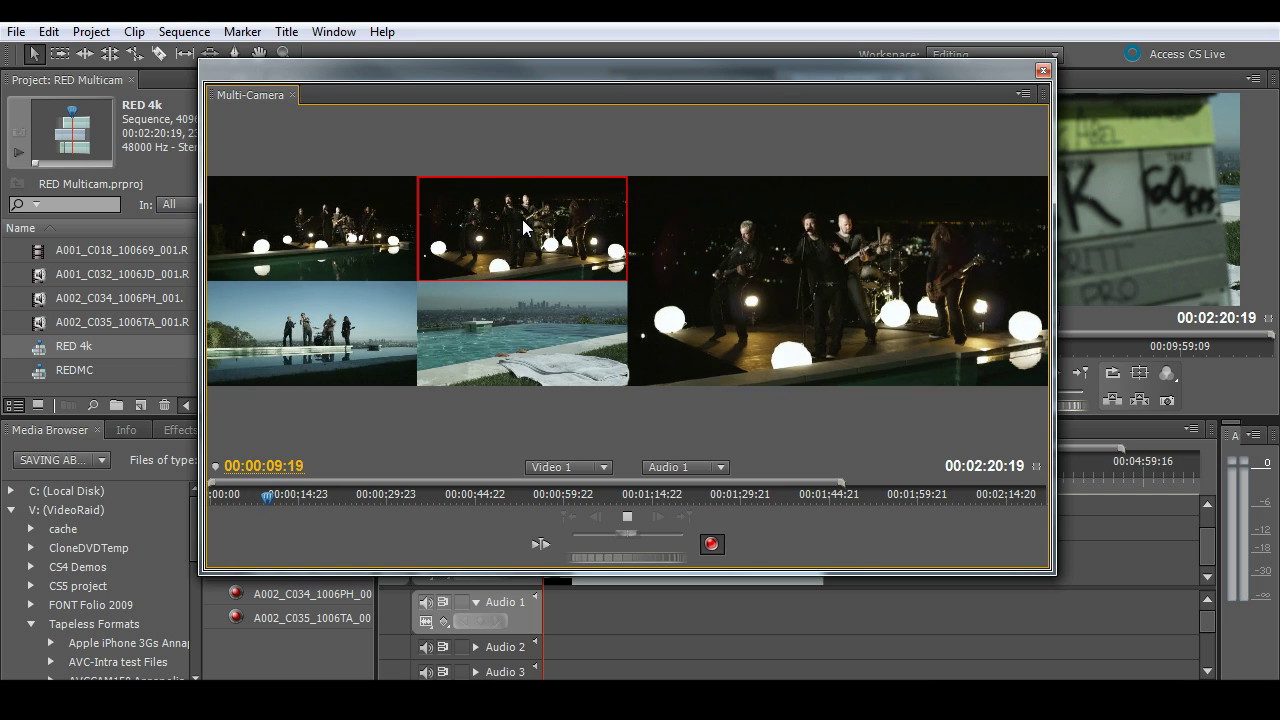
pyautogui.click(483, 337)
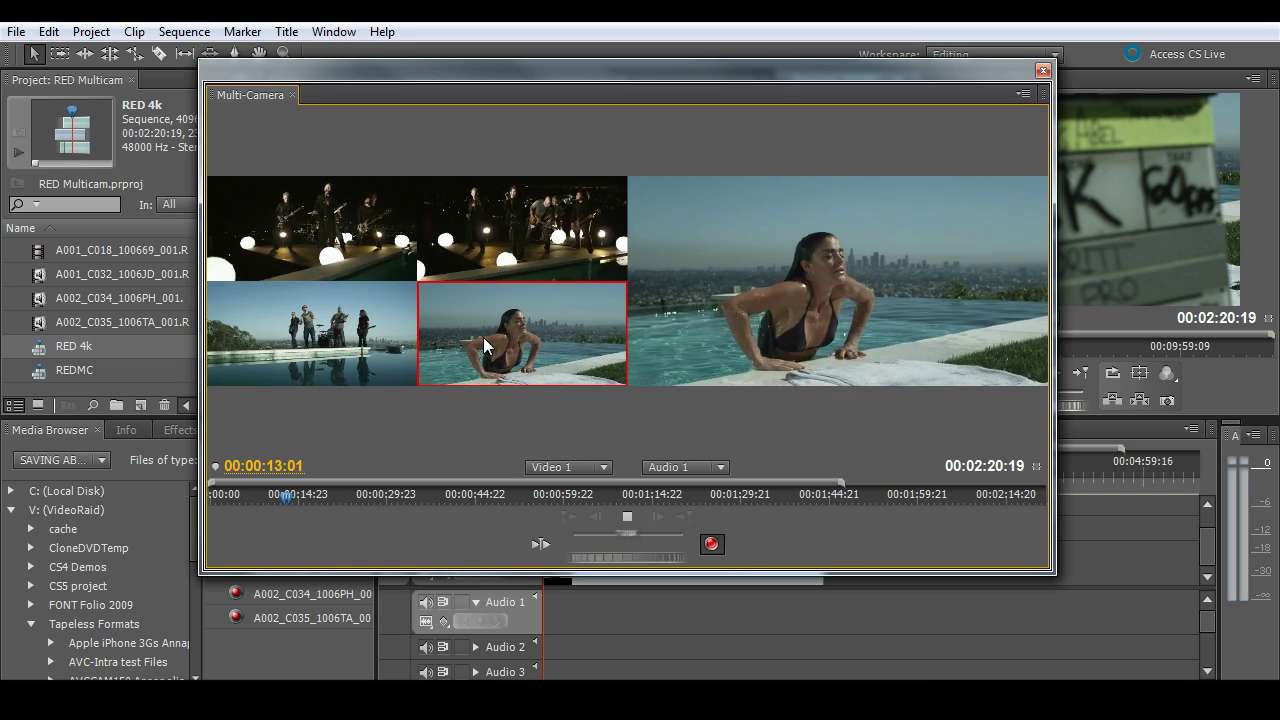
pyautogui.click(330, 255)
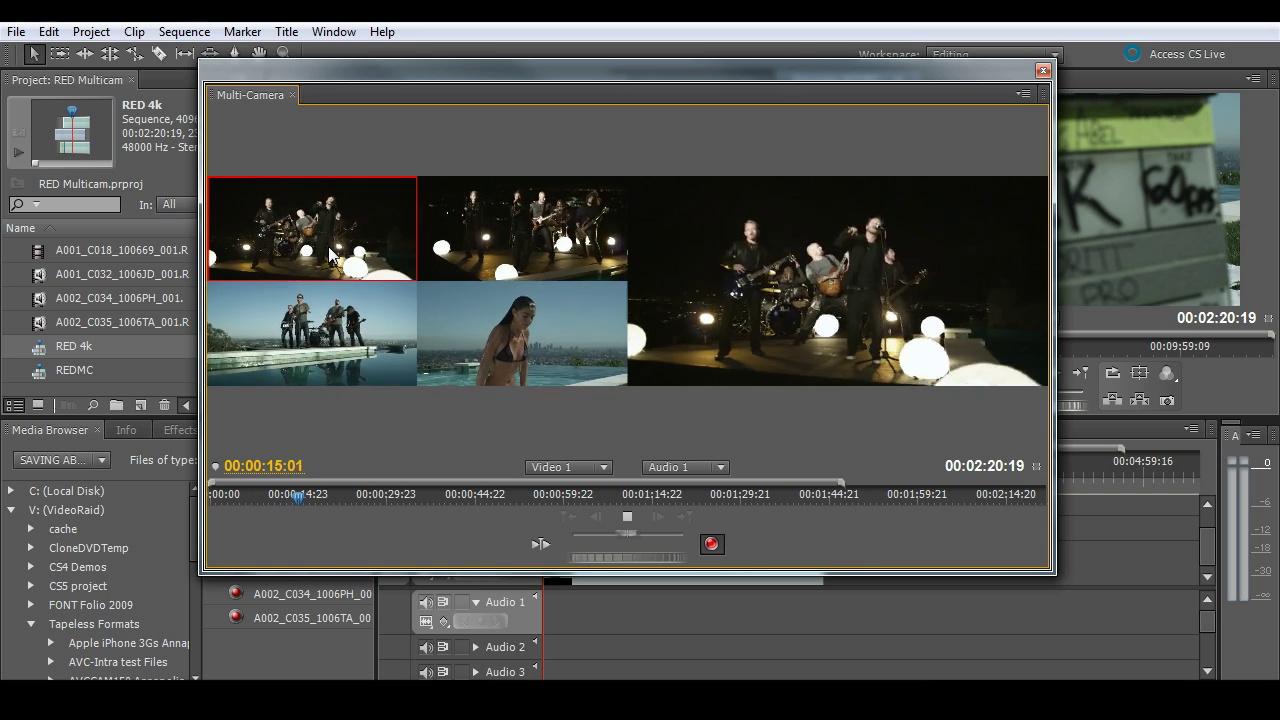
pyautogui.click(327, 345)
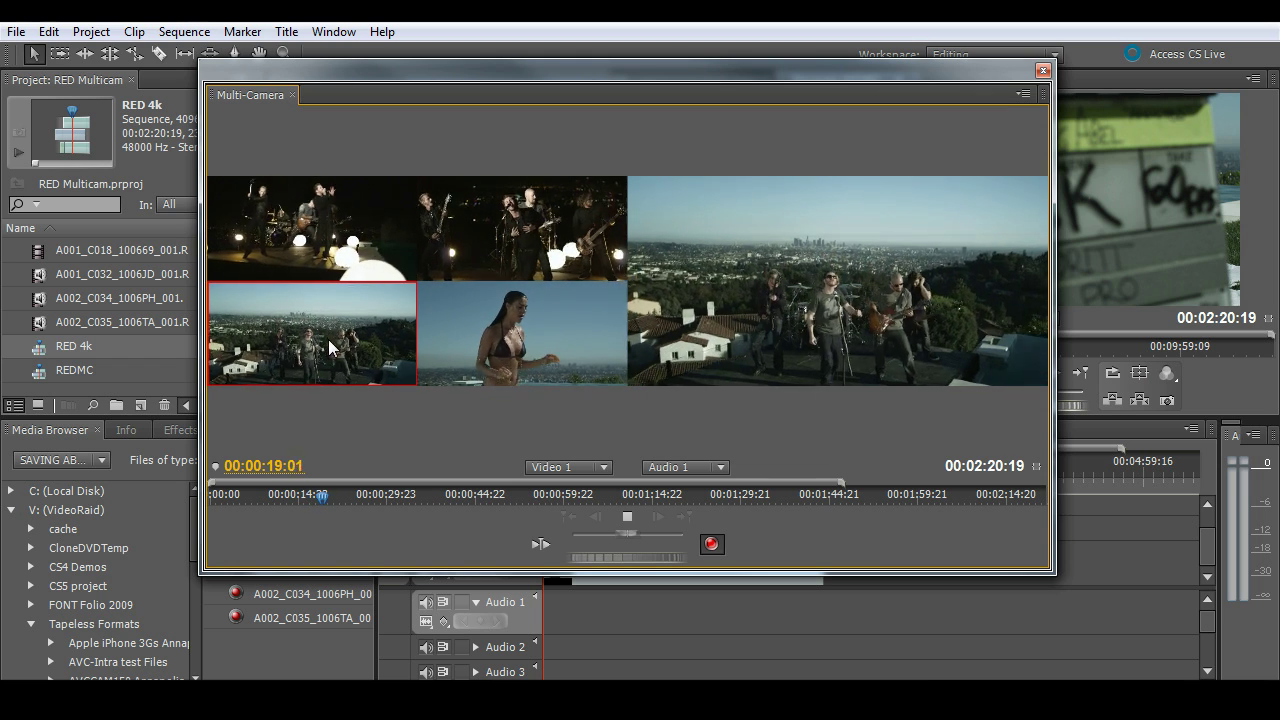
pyautogui.click(537, 318)
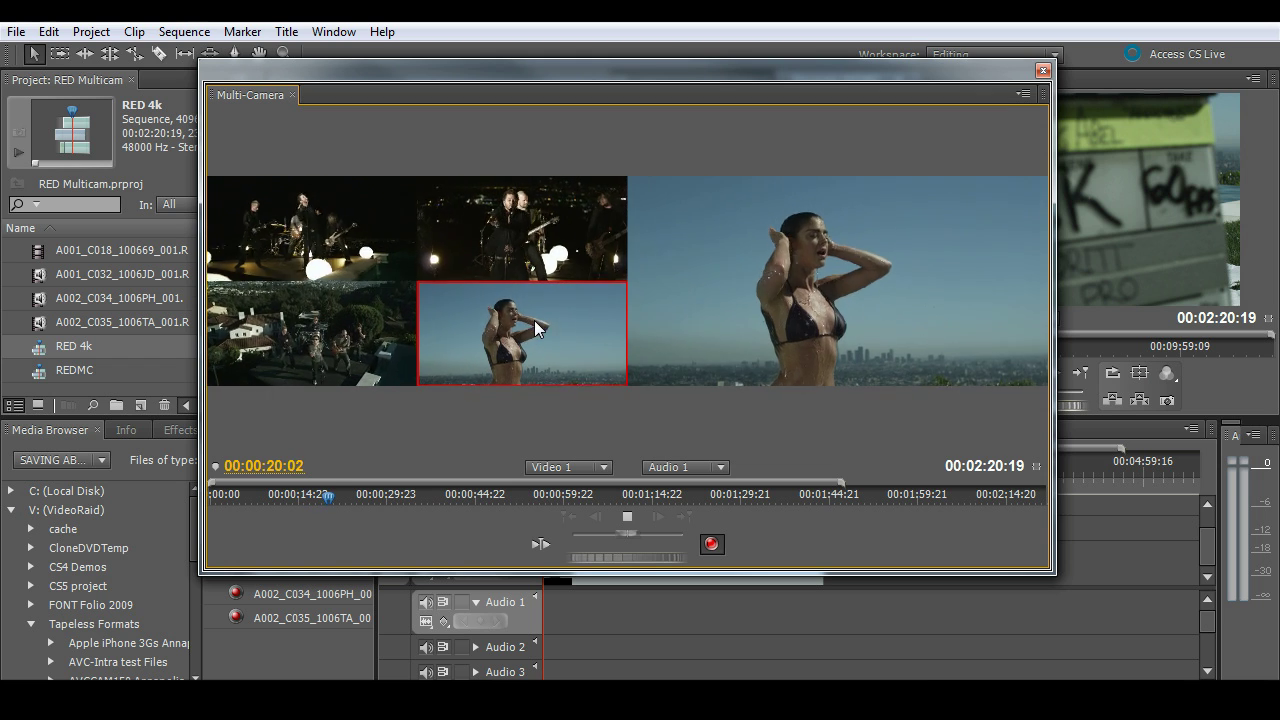
pyautogui.click(540, 222)
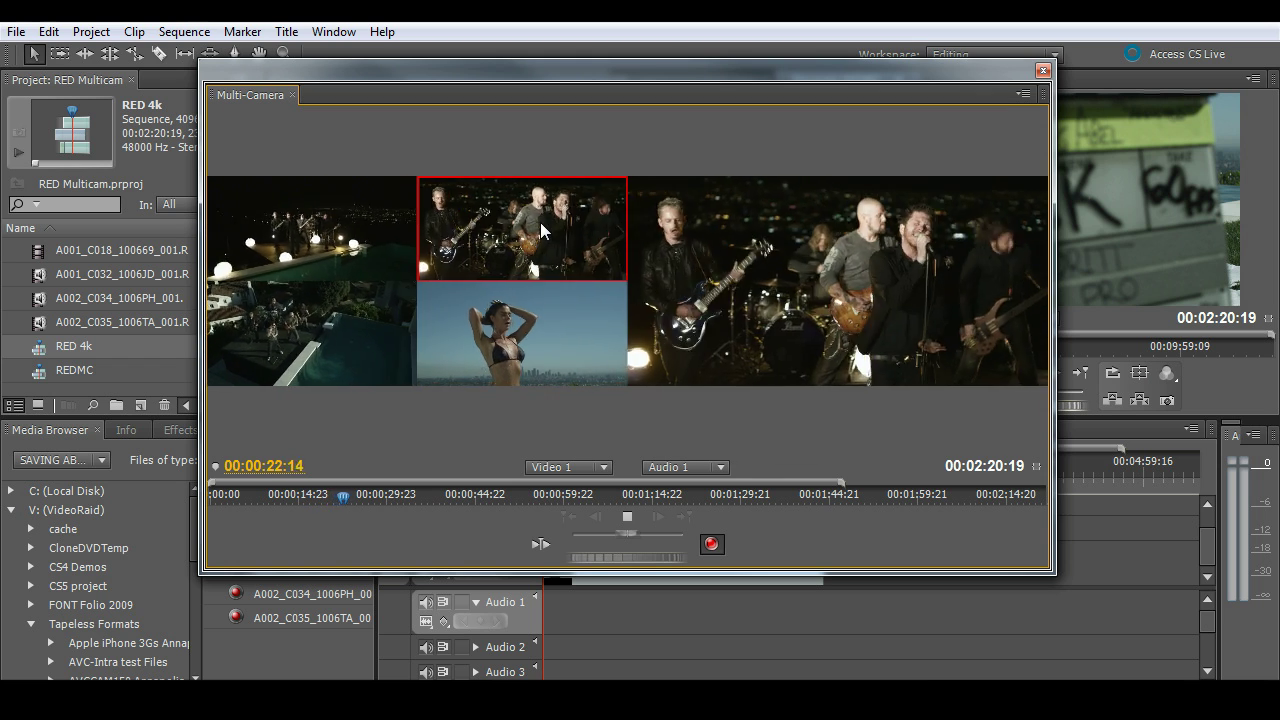
pyautogui.click(526, 350)
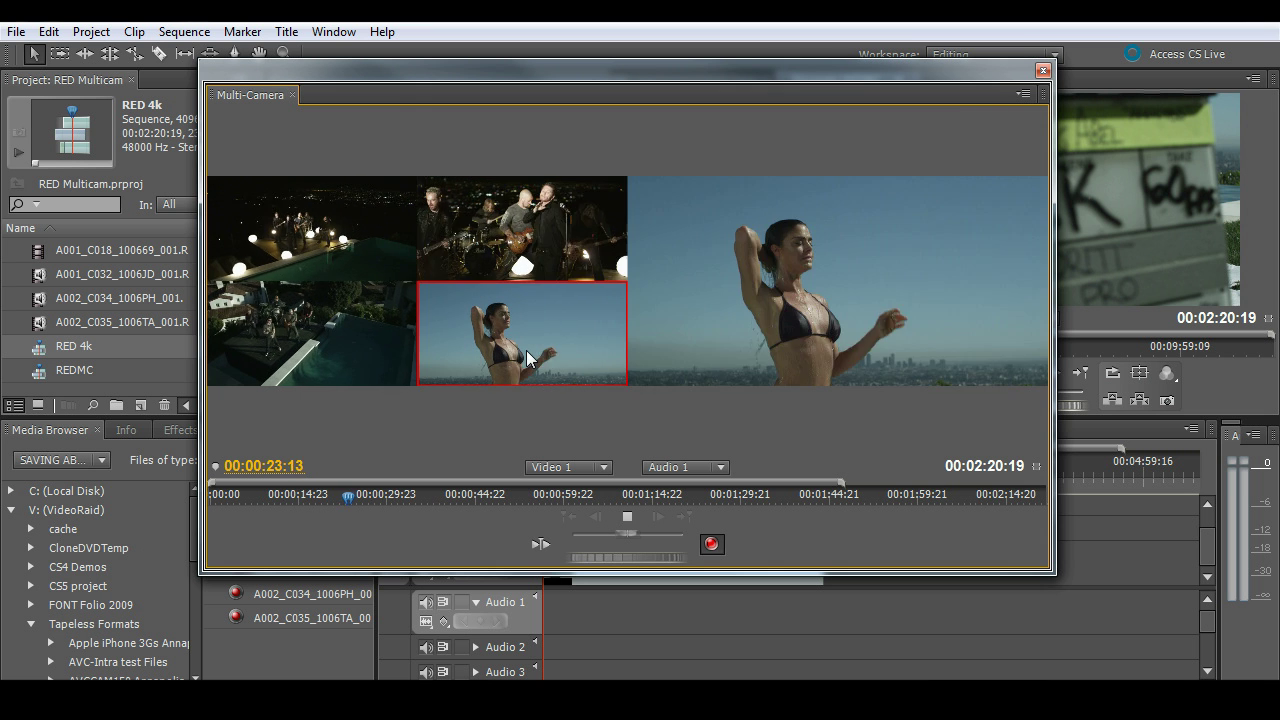
pyautogui.click(363, 346)
pyautogui.click(627, 516)
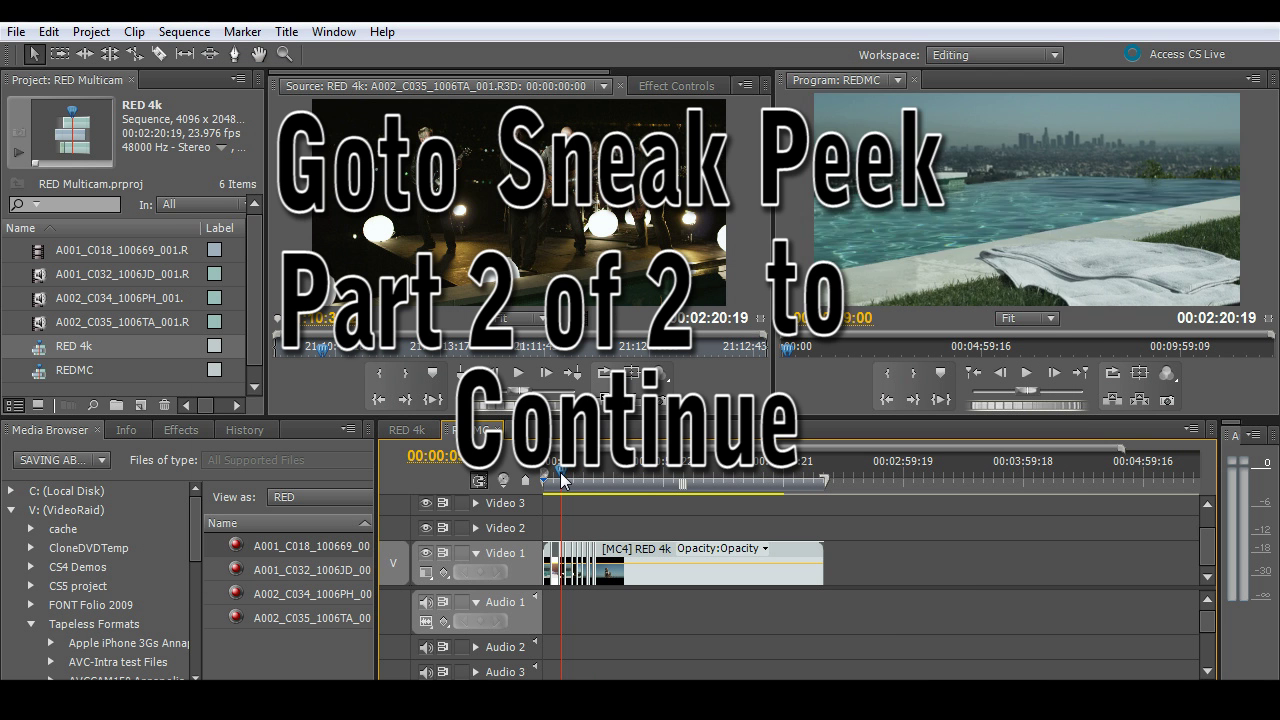
pyautogui.click(558, 482)
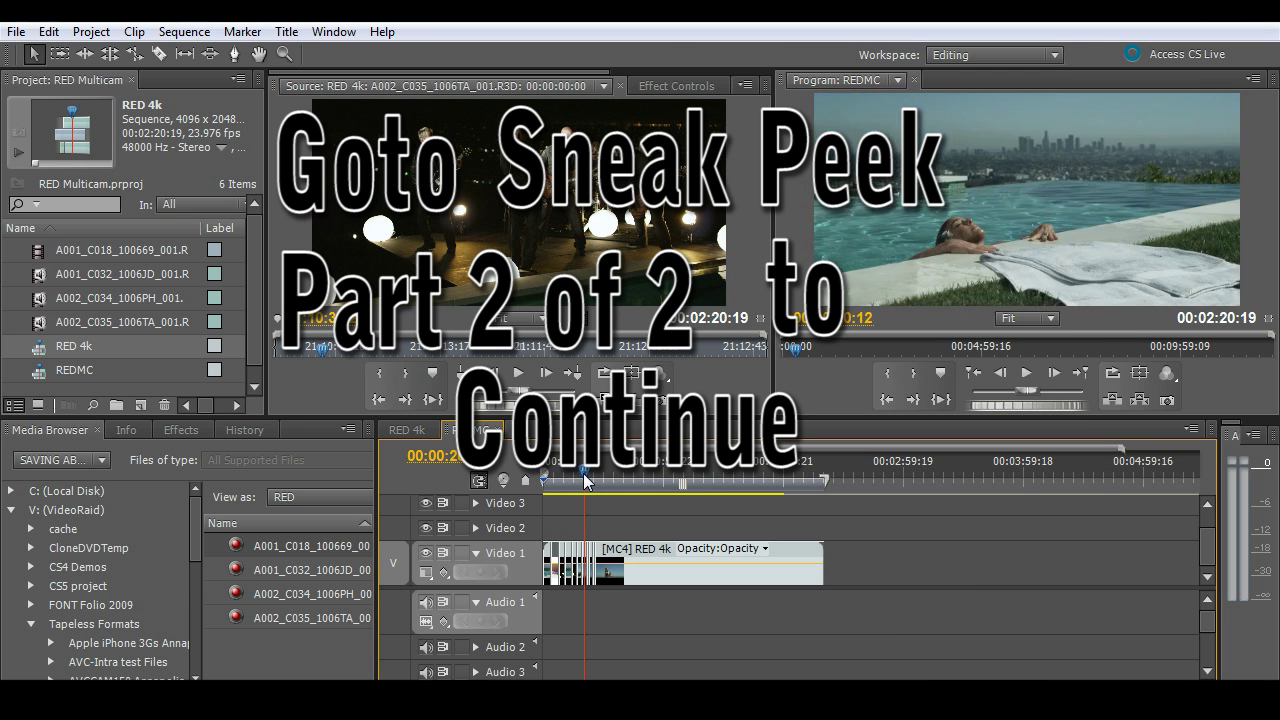